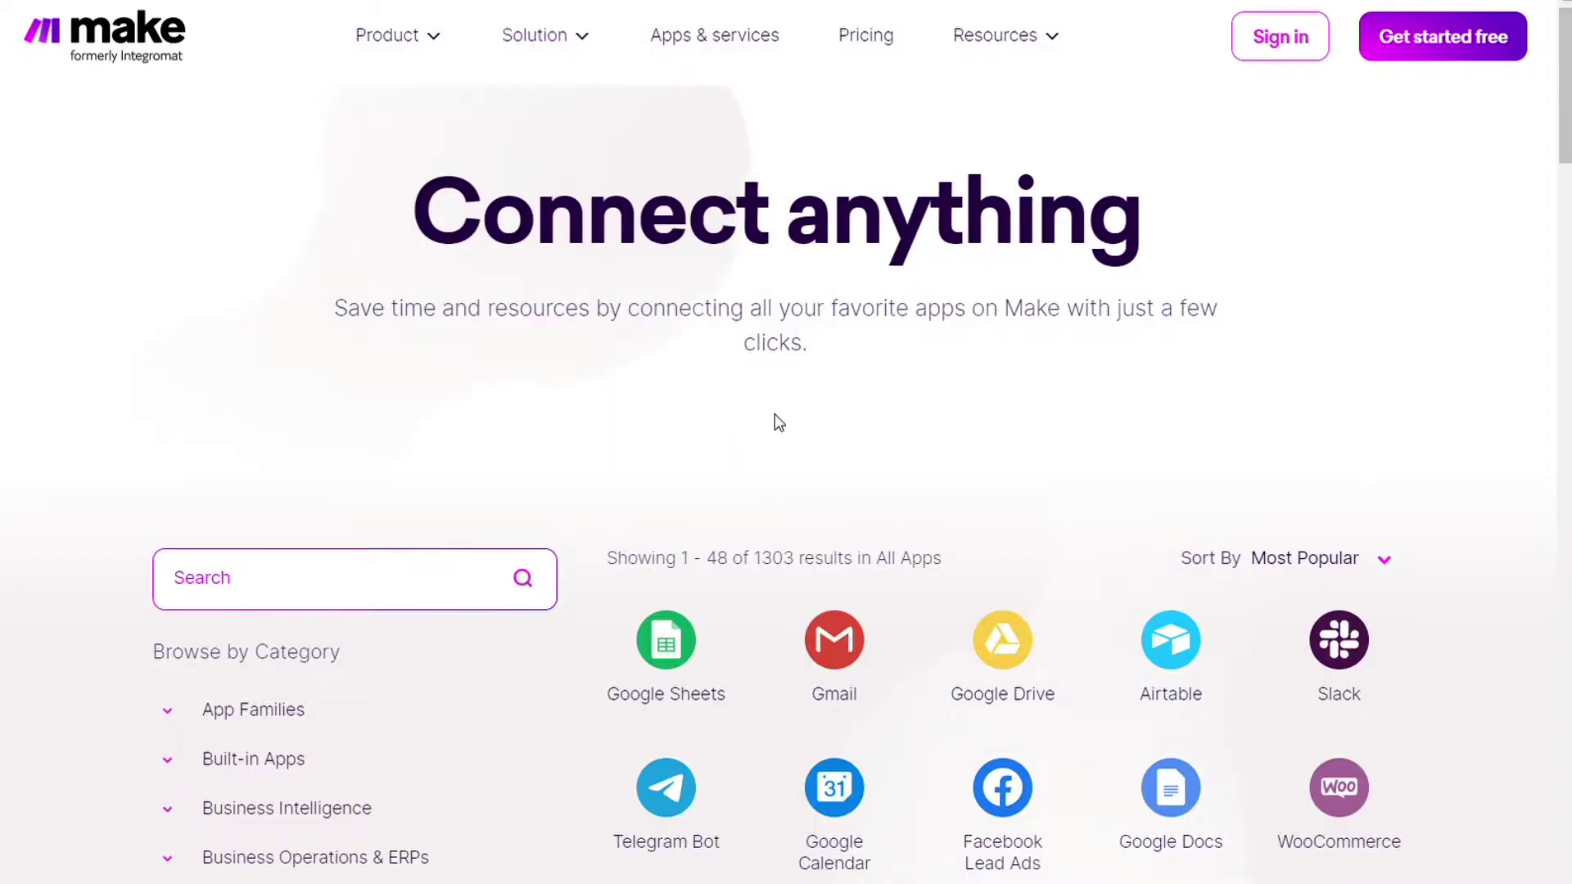
- Clear a stray text selection and scroll down the Free-plan My Organization dashboard
{"action": "double_click", "coordinate": [766, 569]}
{"action": "left_click", "coordinate": [926, 543]}
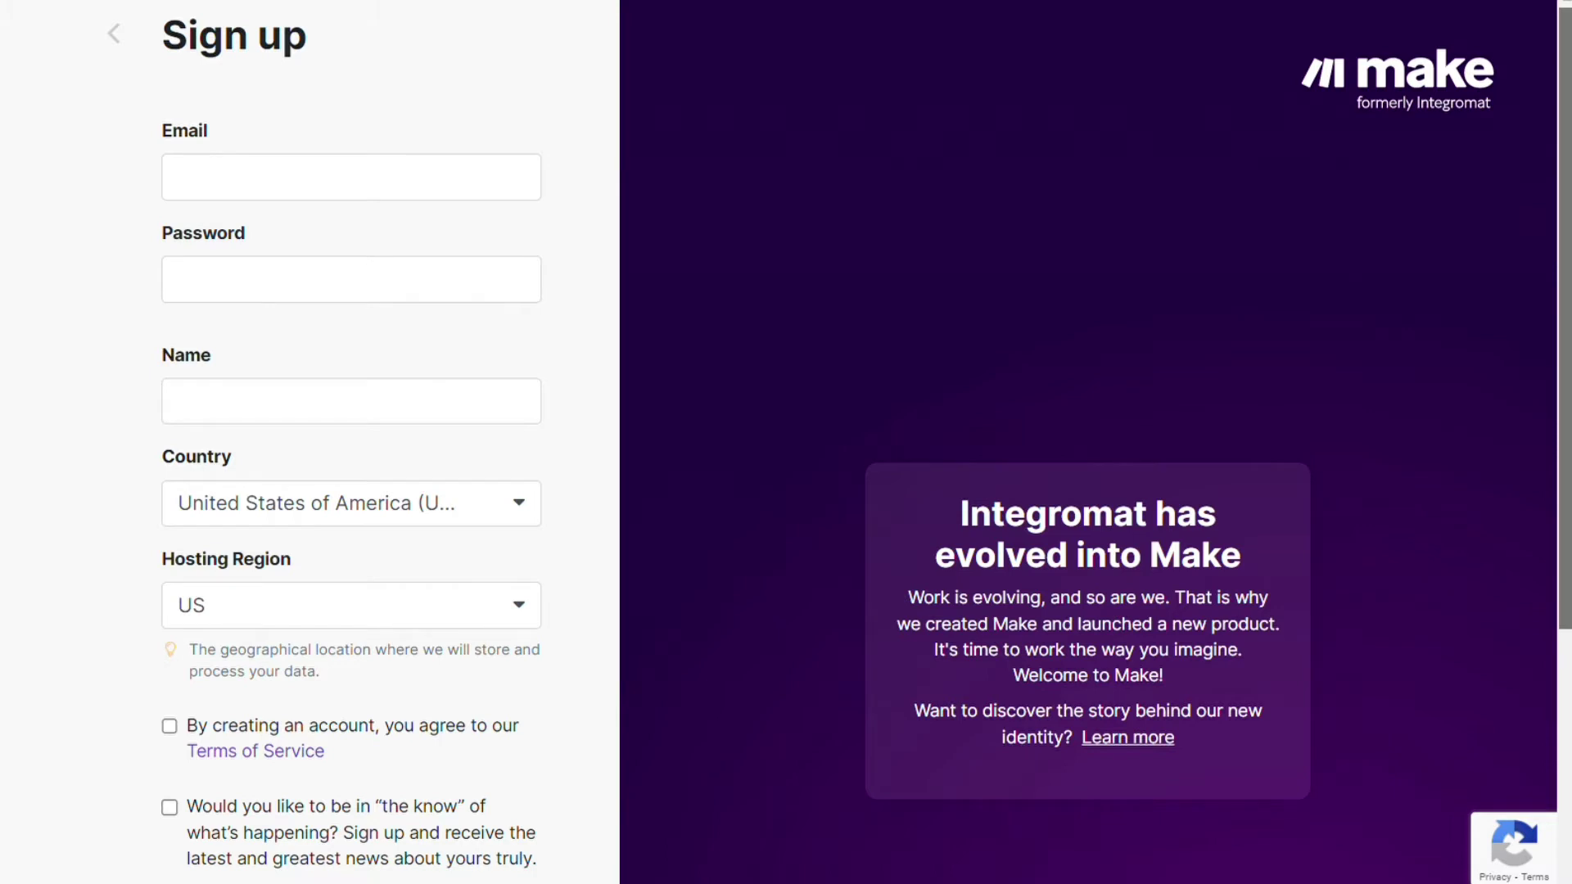
{"action": "scroll", "coordinate": [1569, 139], "scroll_direction": "down", "scroll_amount": 1}
{"action": "scroll", "coordinate": [1569, 139], "scroll_direction": "down", "scroll_amount": 4}
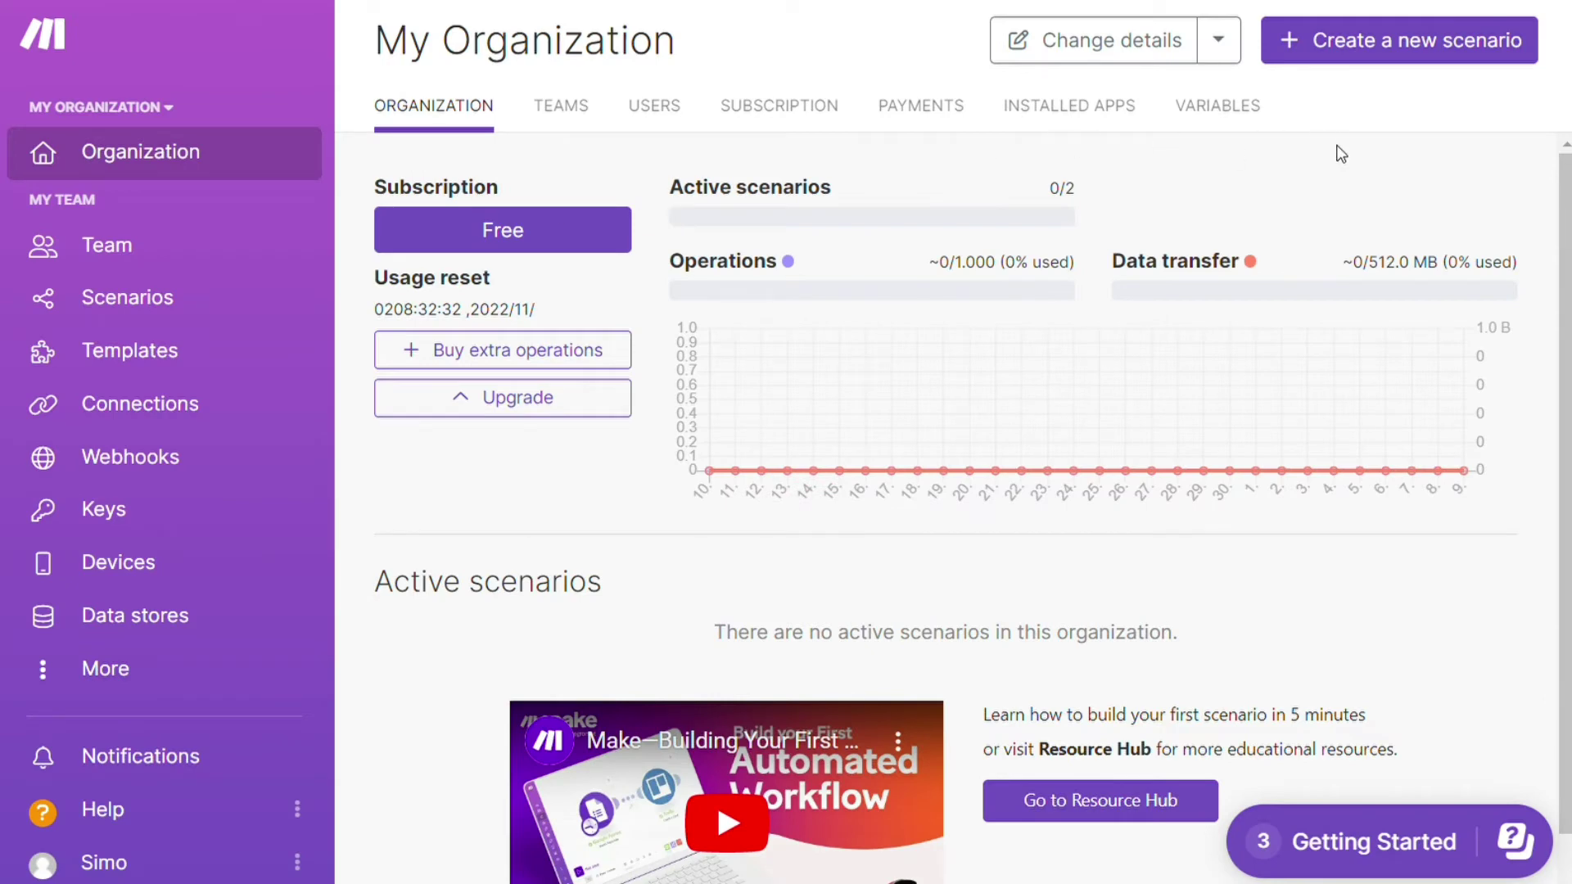
- Create a new scenario with a Microsoft To Do Watch Tasks trigger, leaving its connection unset
{"action": "left_click", "coordinate": [1432, 57]}
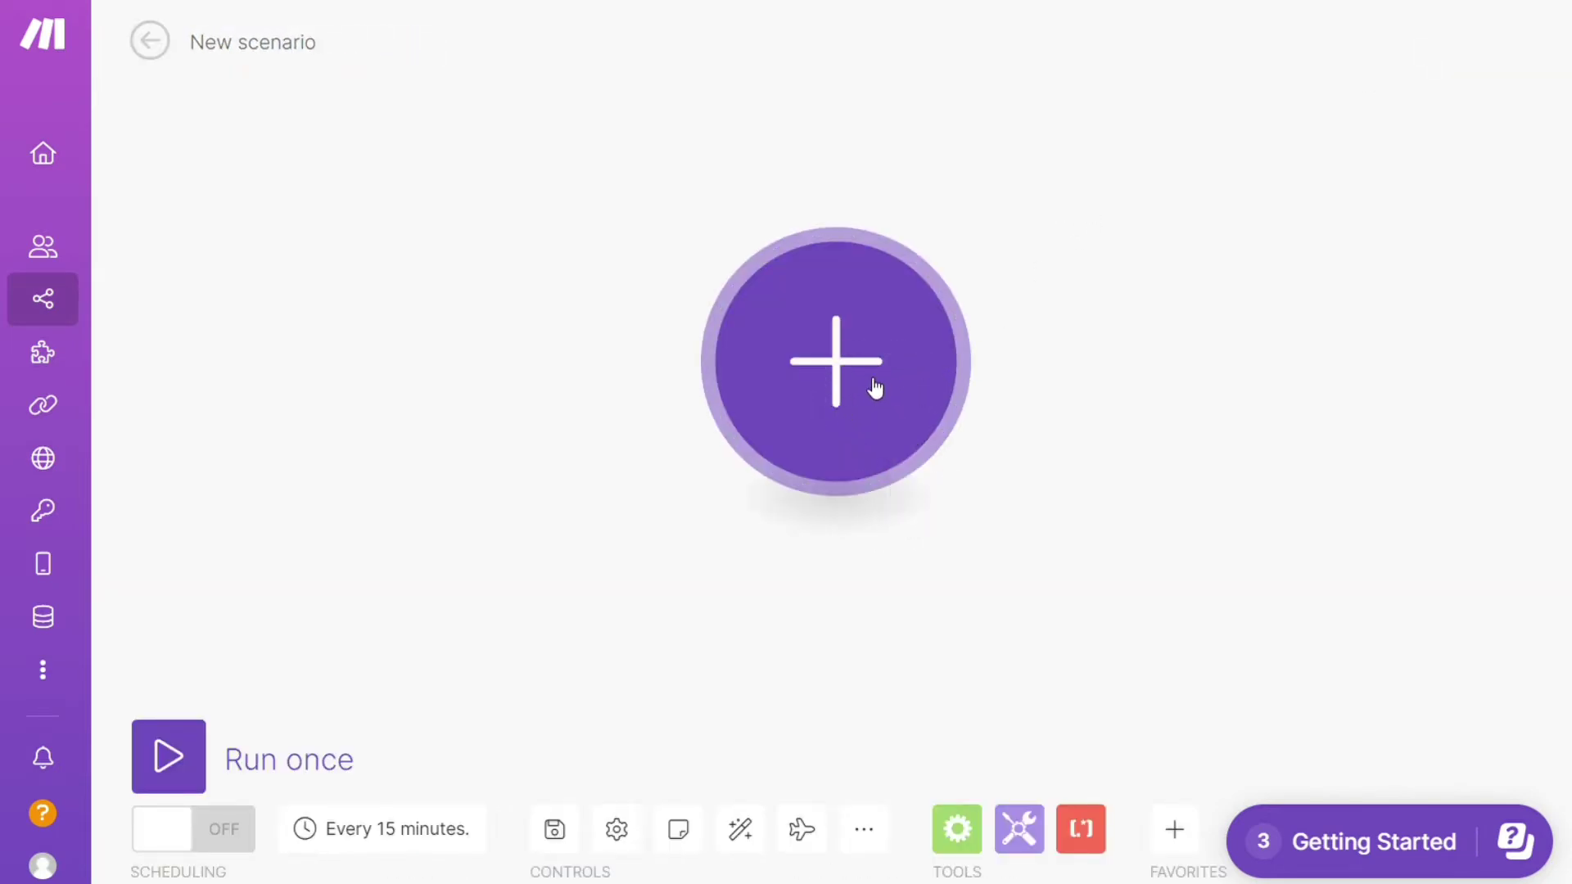
{"action": "left_click", "coordinate": [874, 388]}
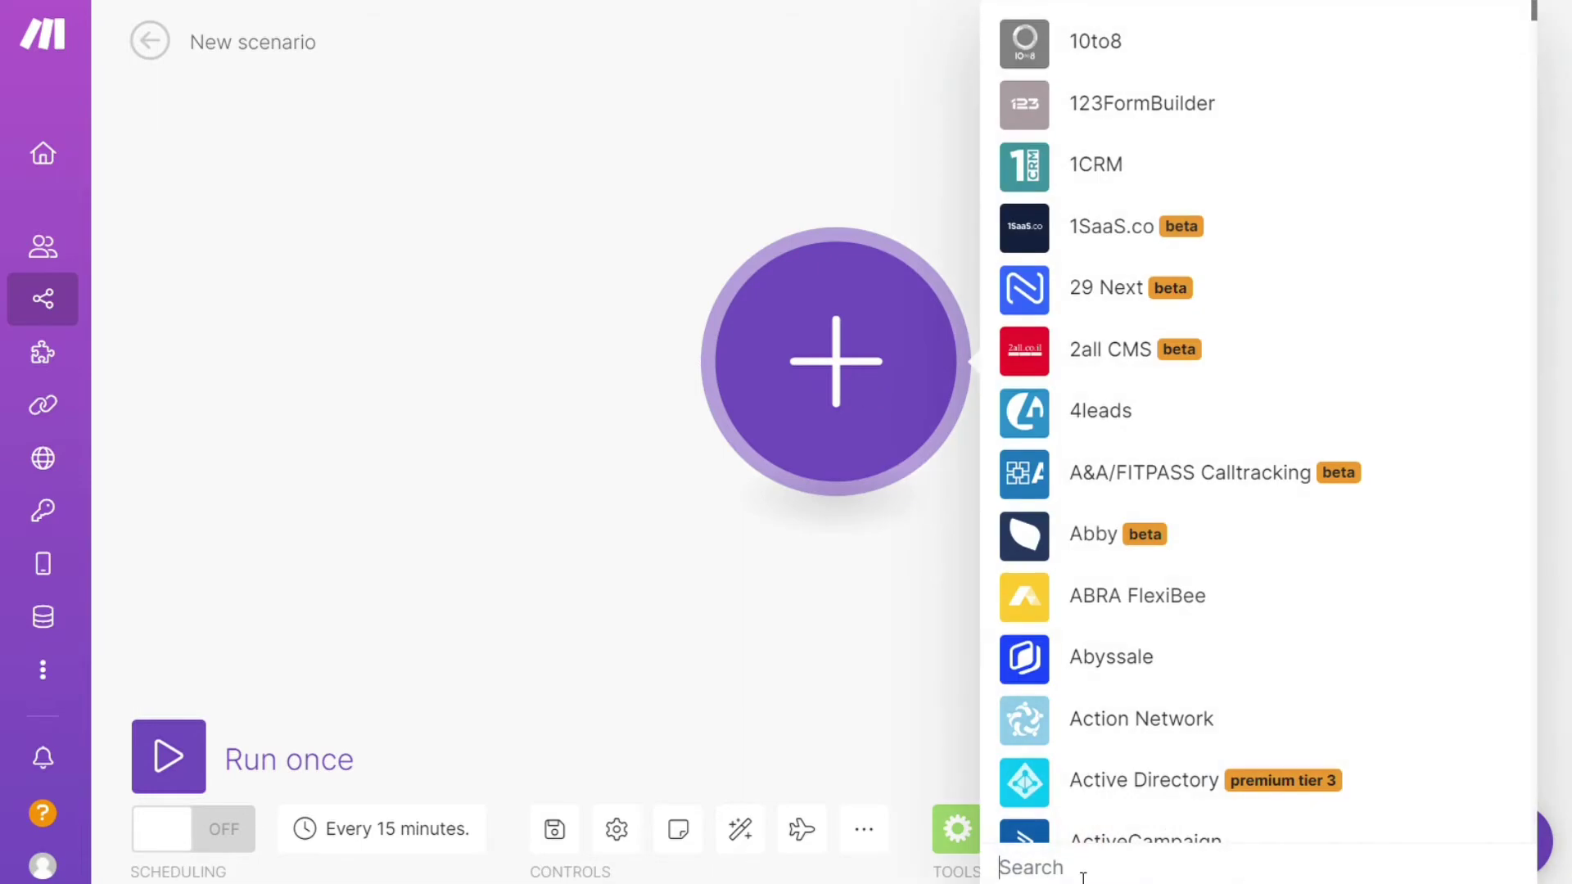
{"action": "type", "text": "to do"}
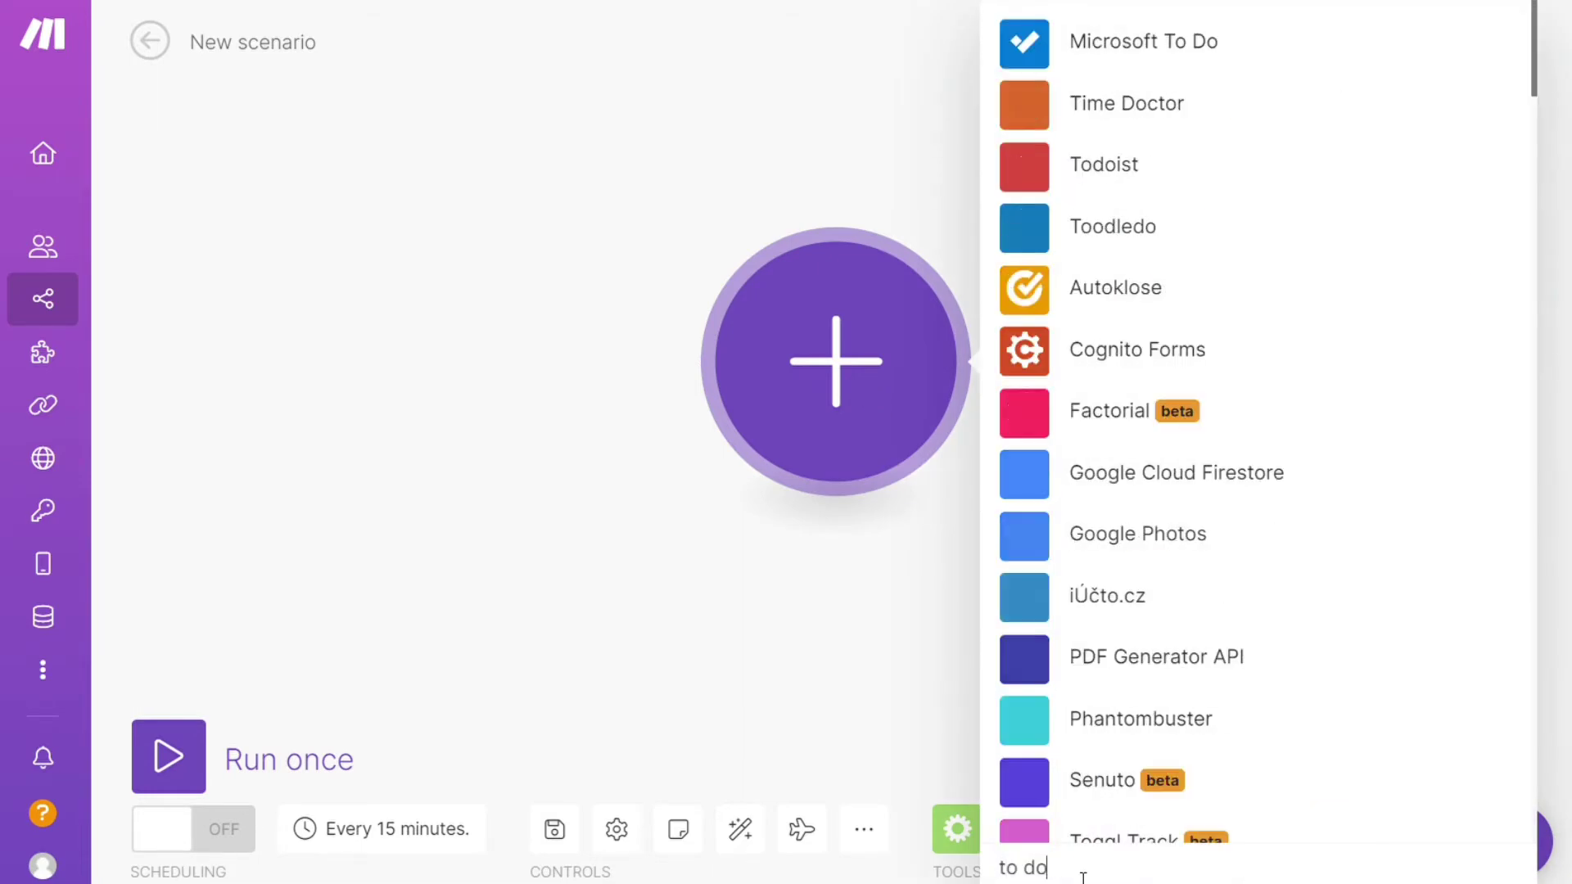
{"action": "left_click", "coordinate": [1161, 52]}
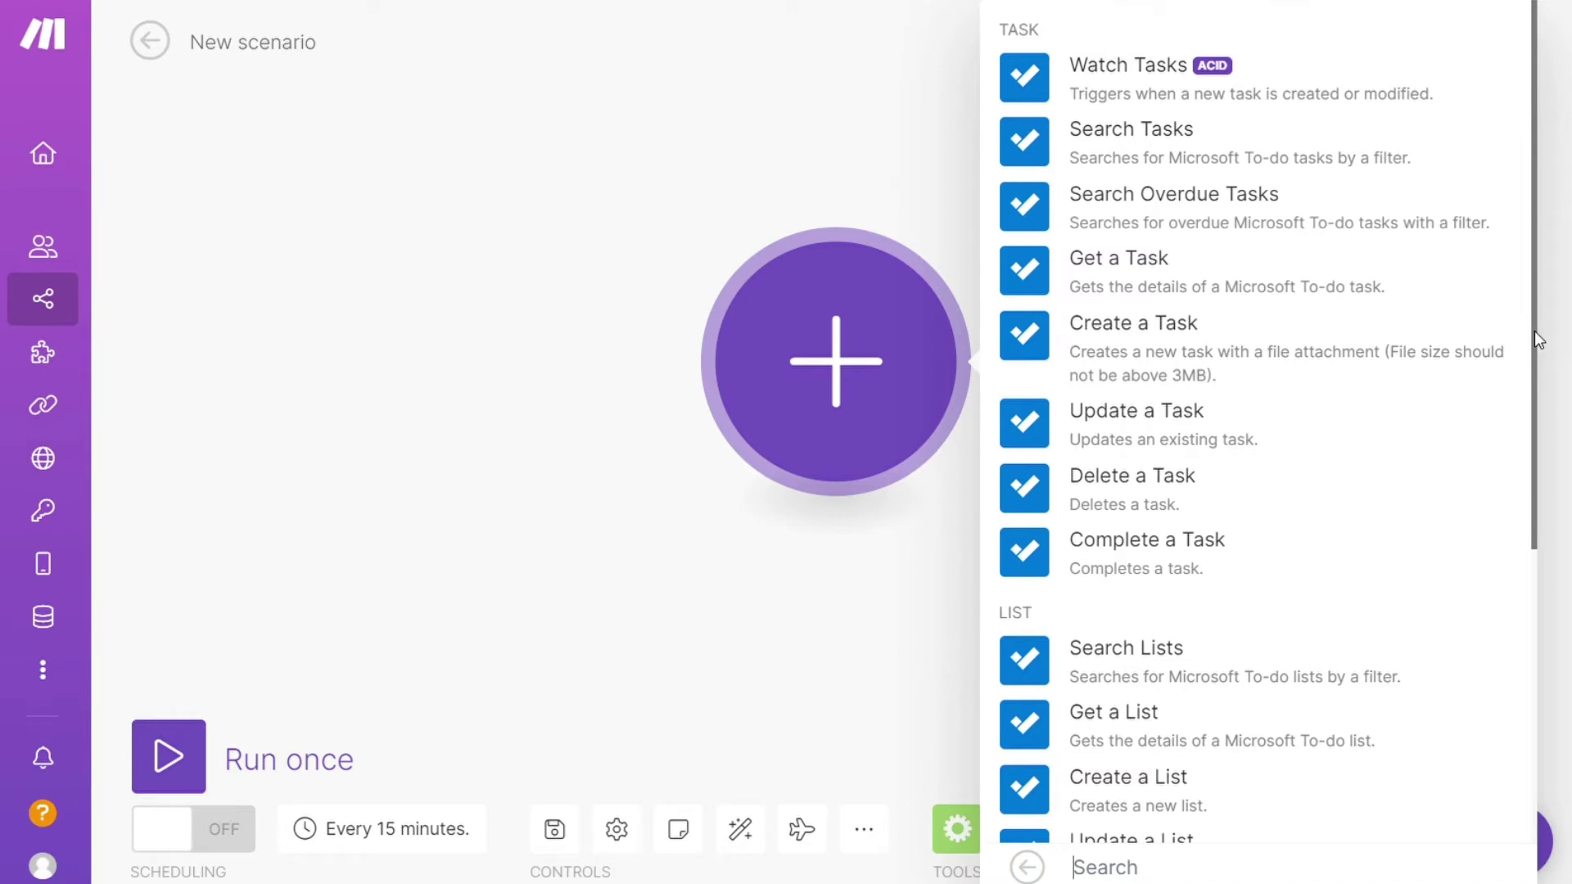
{"action": "mouse_move", "coordinate": [1534, 331]}
{"action": "left_mouse_down"}
{"action": "mouse_move", "coordinate": [1532, 621]}
{"action": "mouse_move", "coordinate": [1554, 316]}
{"action": "left_mouse_up"}
{"action": "left_click", "coordinate": [1101, 92]}
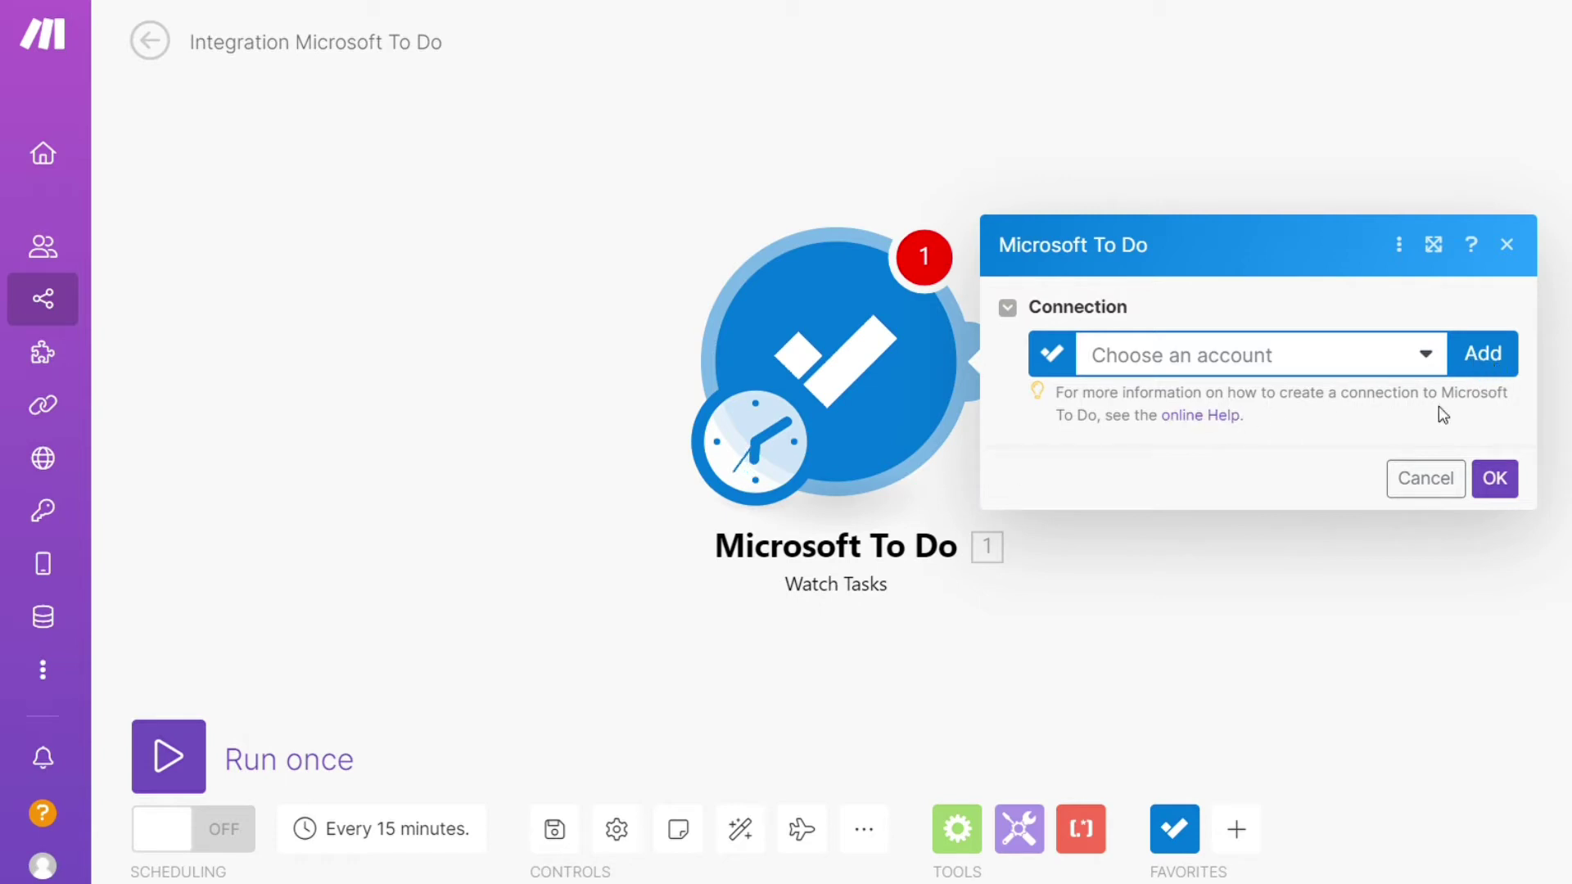
{"action": "left_click", "coordinate": [1259, 610]}
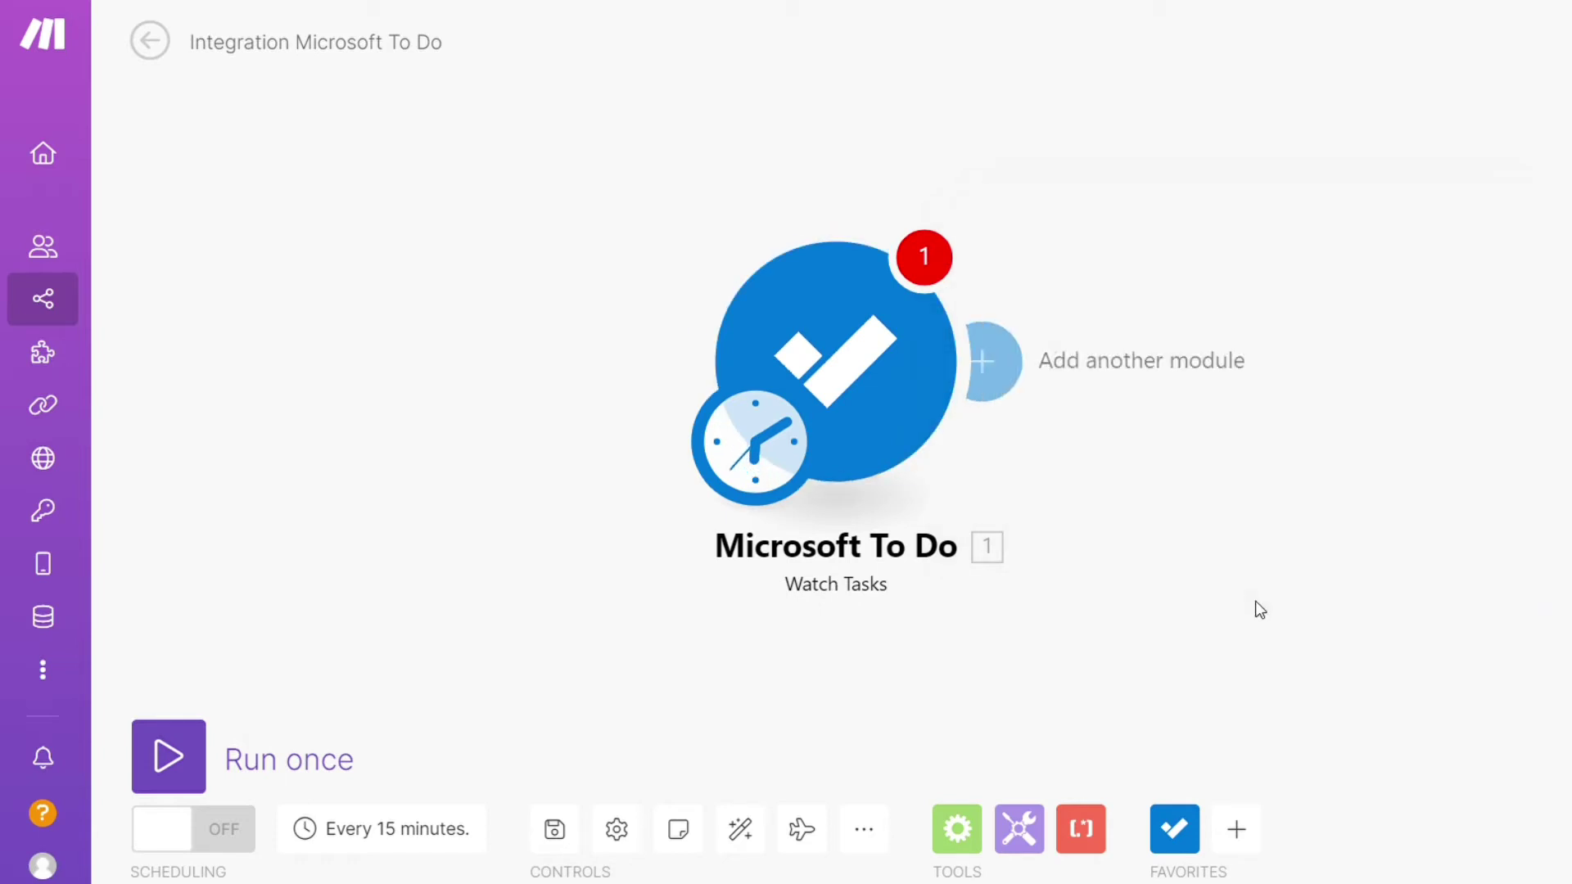
- Add a Google Tasks Create a Task module after the trigger, skipping the connection setup
{"action": "left_click", "coordinate": [1017, 393]}
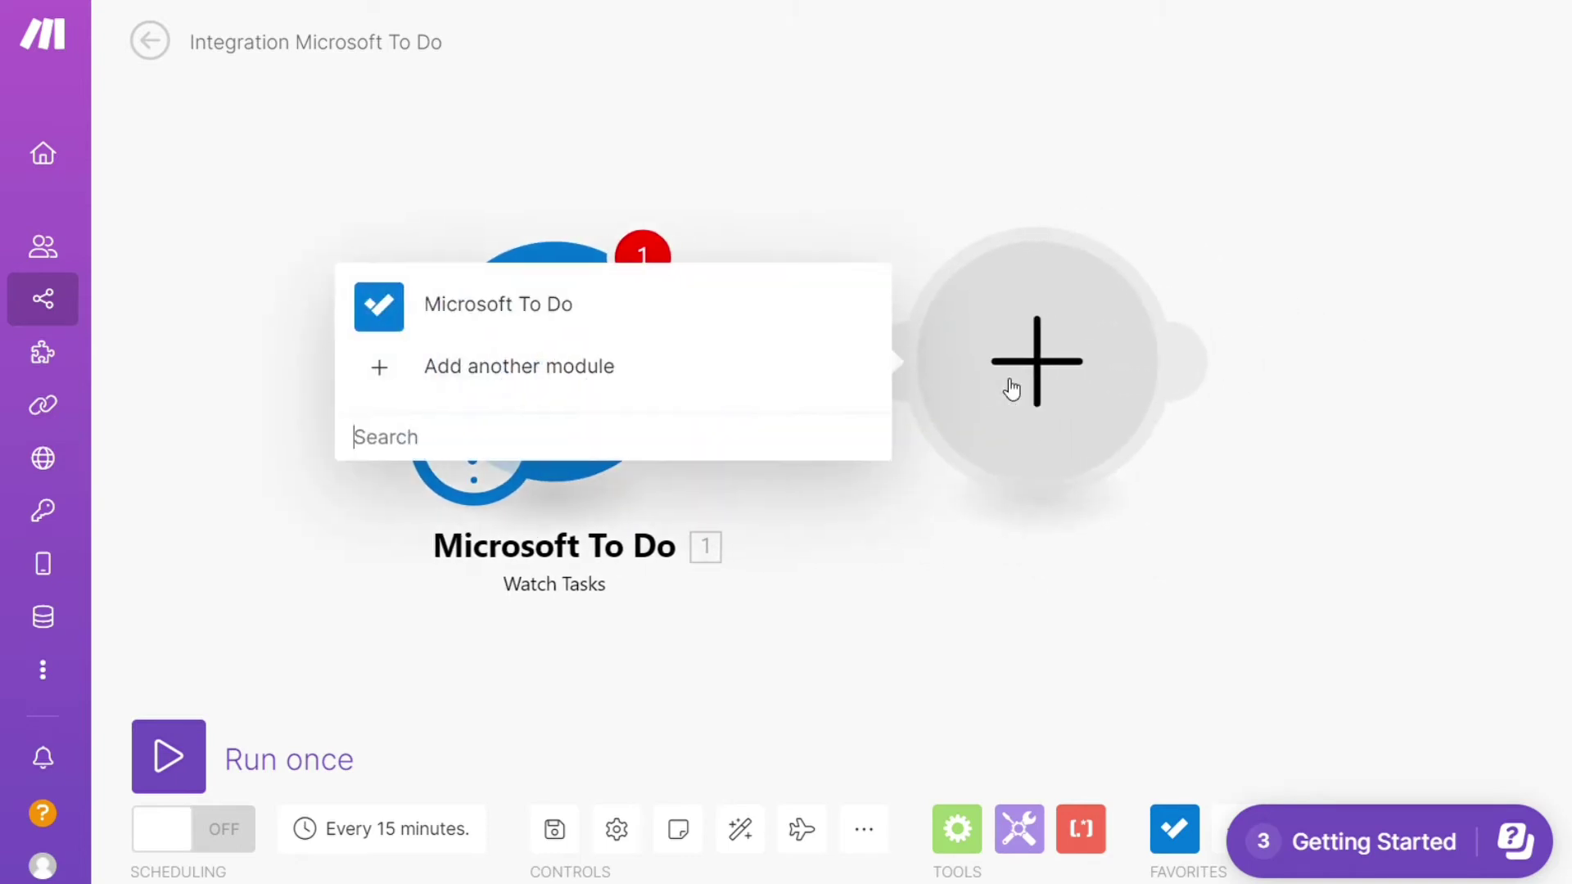
{"action": "type", "text": "tasks"}
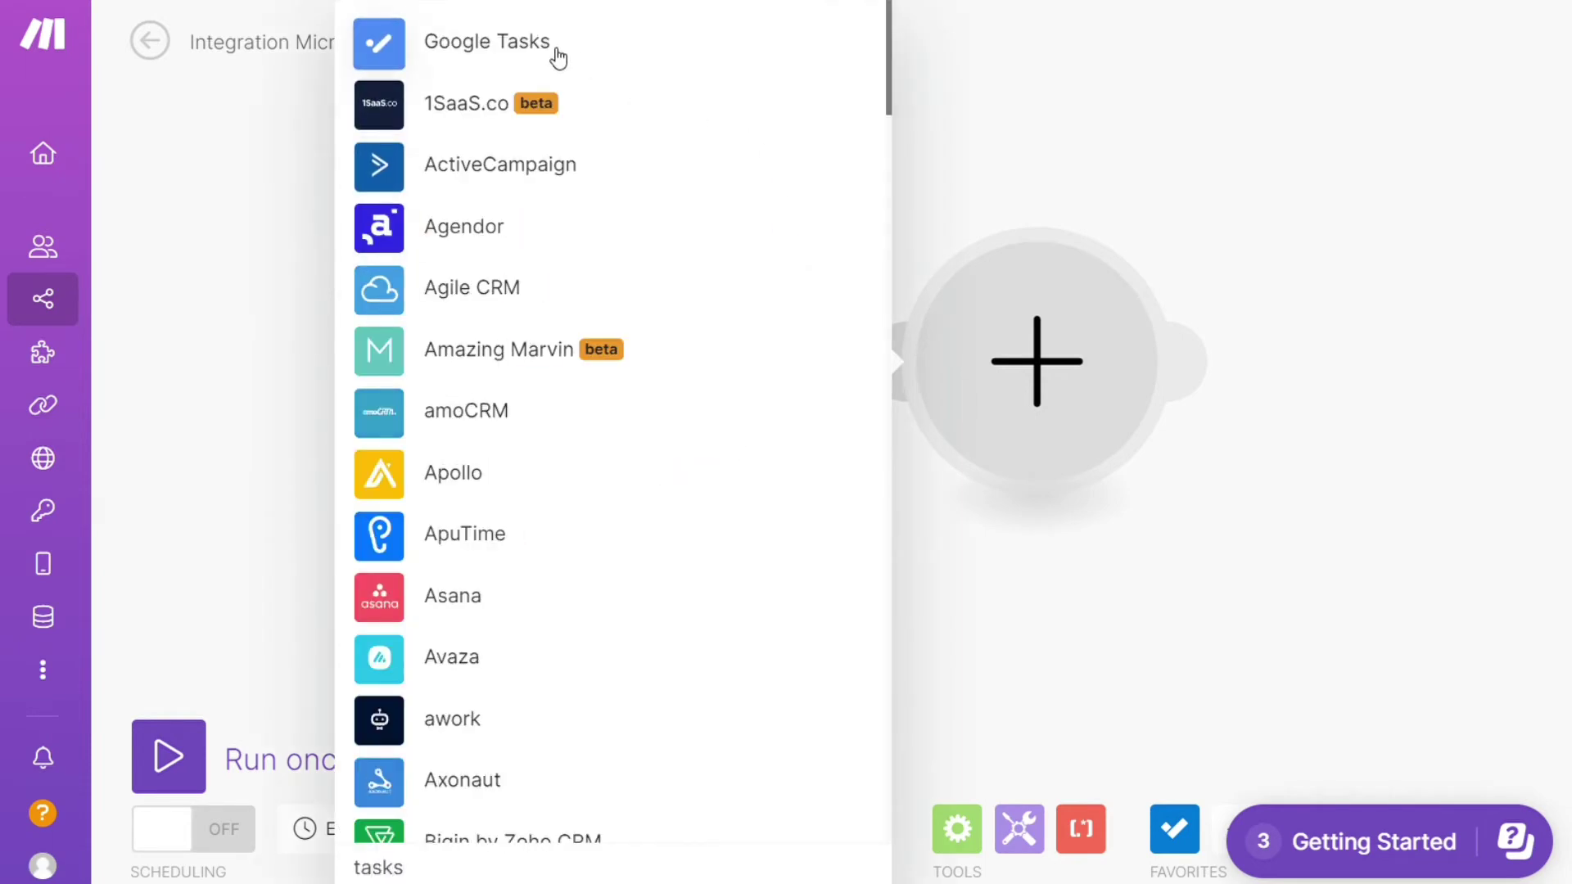
{"action": "left_click", "coordinate": [553, 55]}
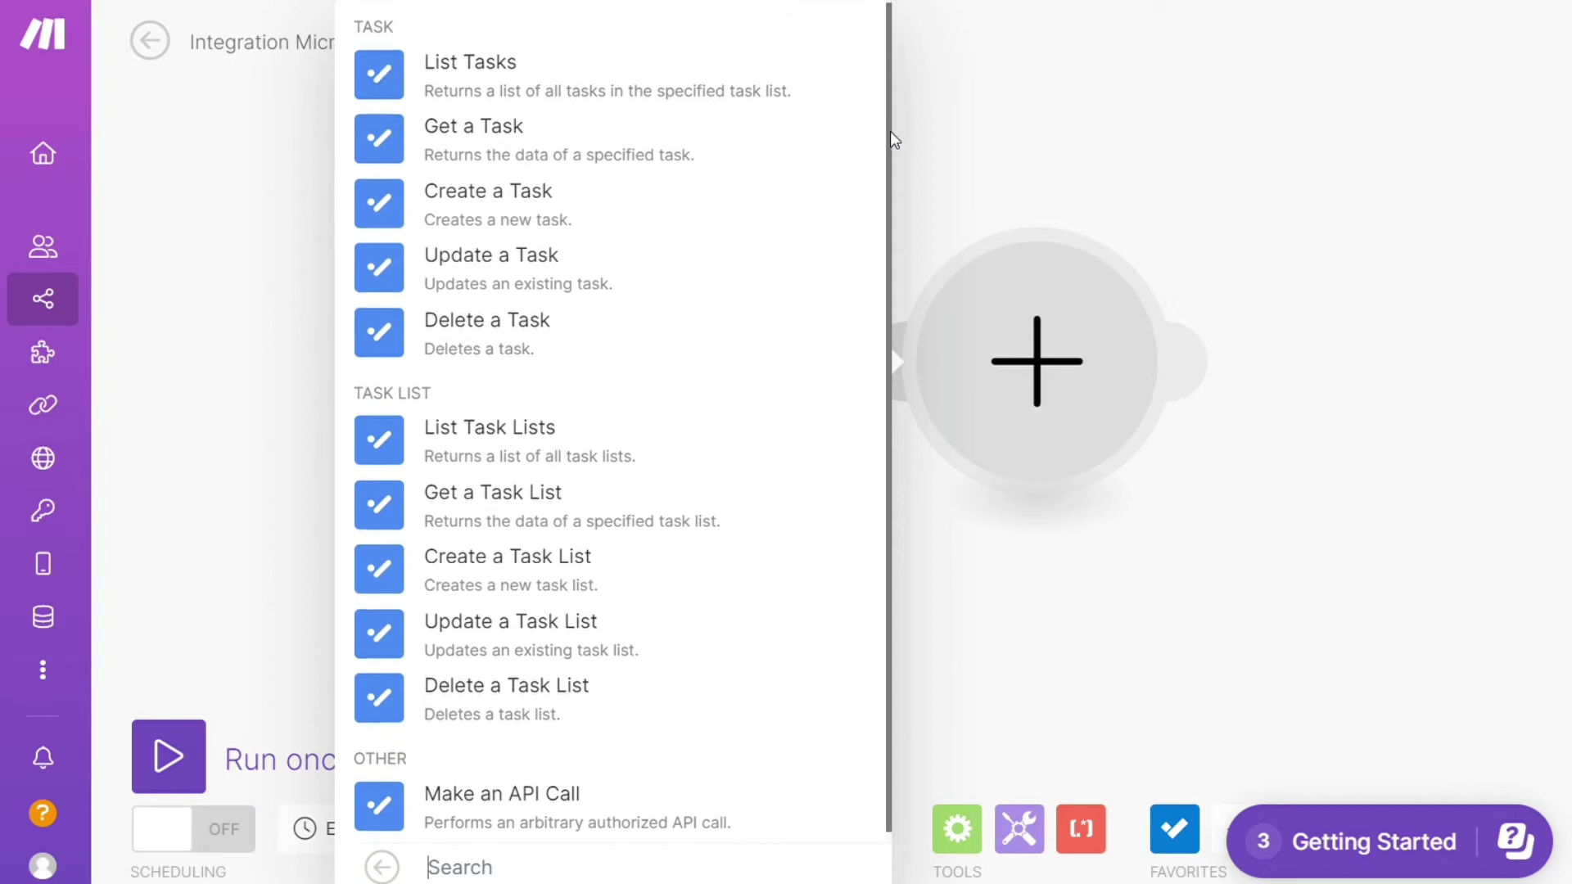
{"action": "mouse_move", "coordinate": [891, 131]}
{"action": "left_mouse_down"}
{"action": "mouse_move", "coordinate": [891, 146]}
{"action": "mouse_move", "coordinate": [889, 128]}
{"action": "left_mouse_up"}
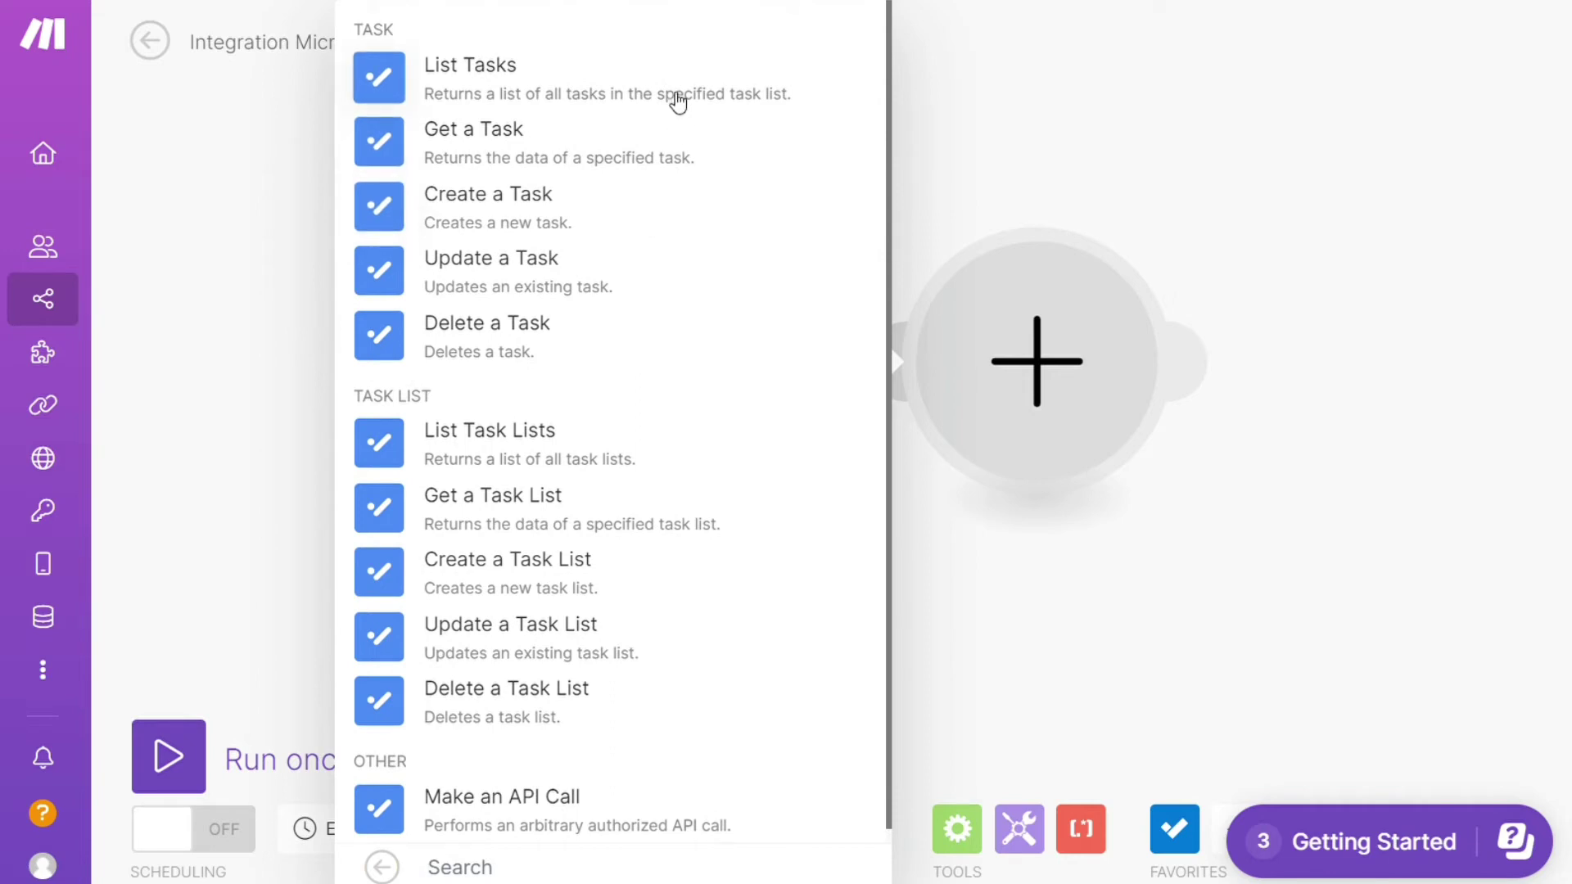
{"action": "left_click", "coordinate": [528, 218]}
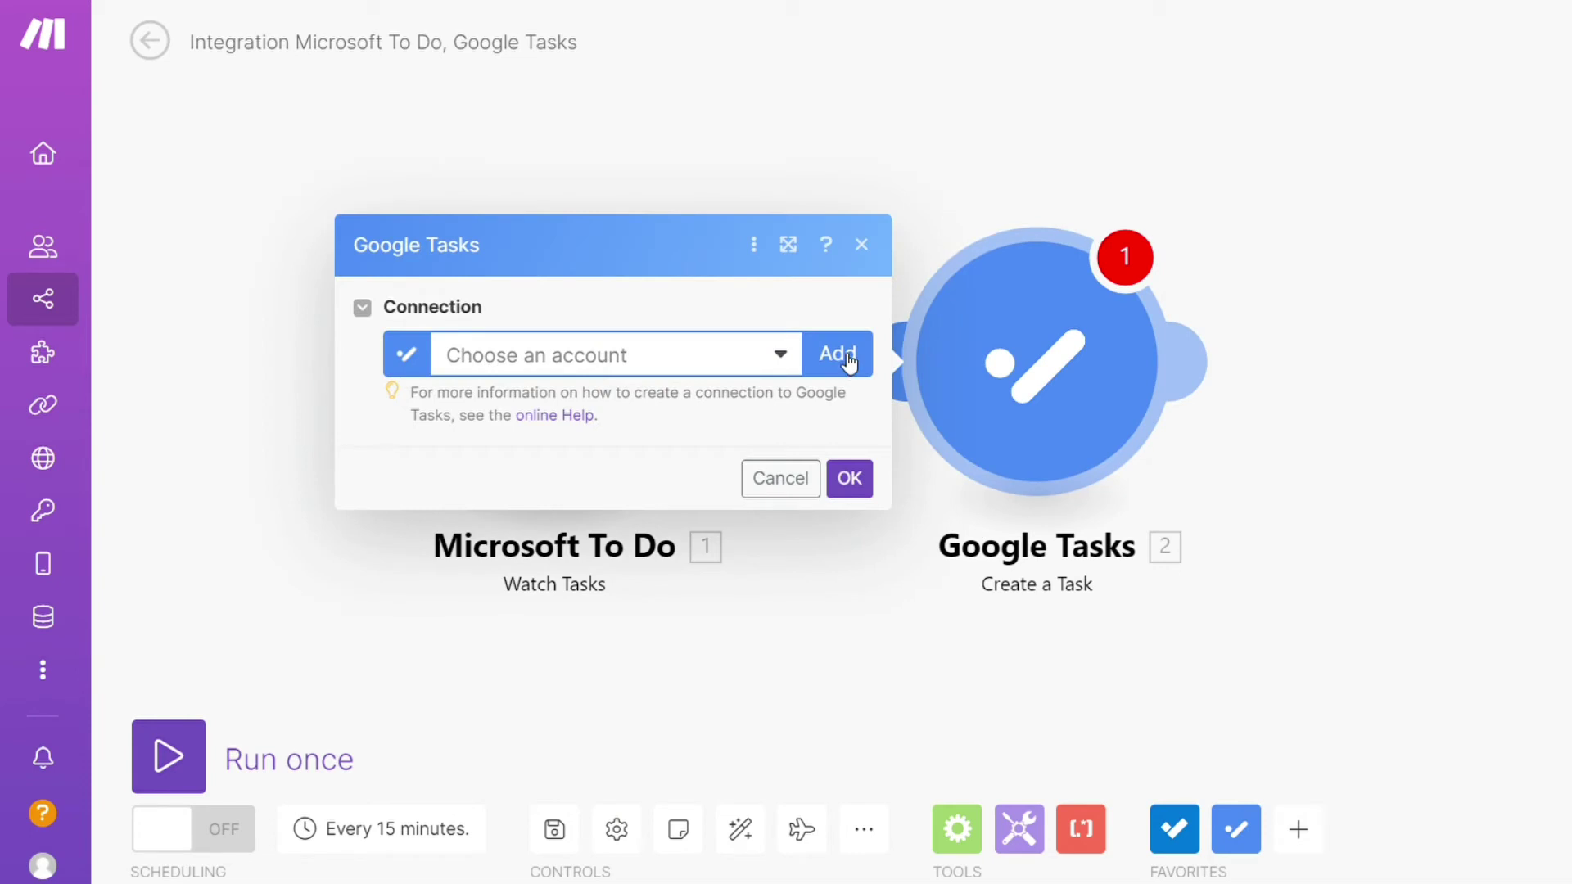
{"action": "left_click", "coordinate": [824, 603]}
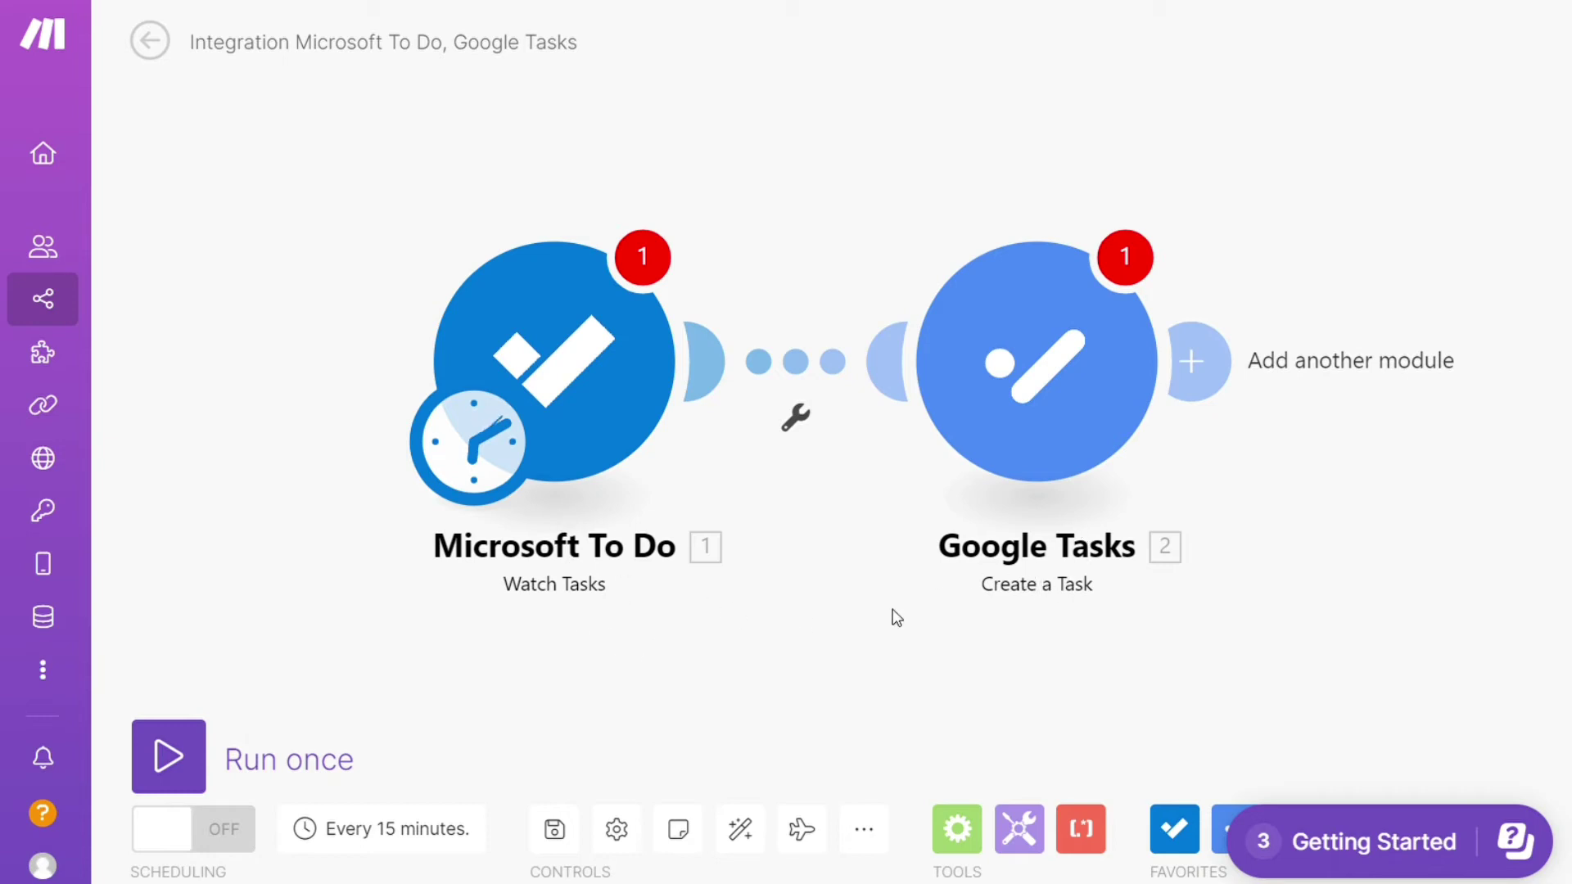
- Leave the scenario for the Templates page, discarding unsaved changes
{"action": "left_click", "coordinate": [186, 768]}
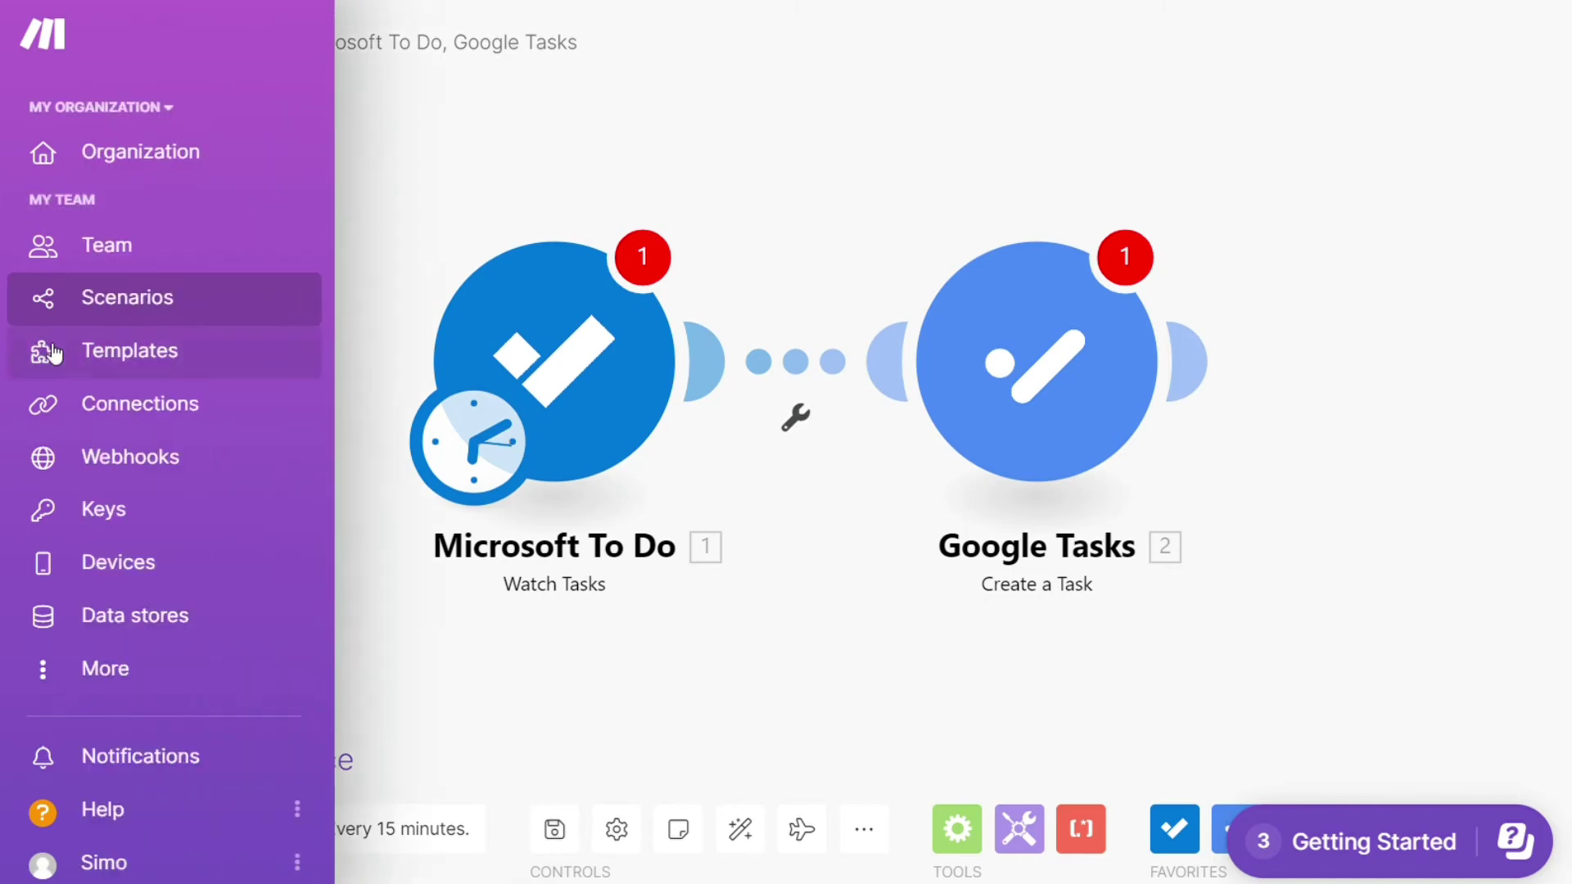
{"action": "left_click", "coordinate": [43, 352]}
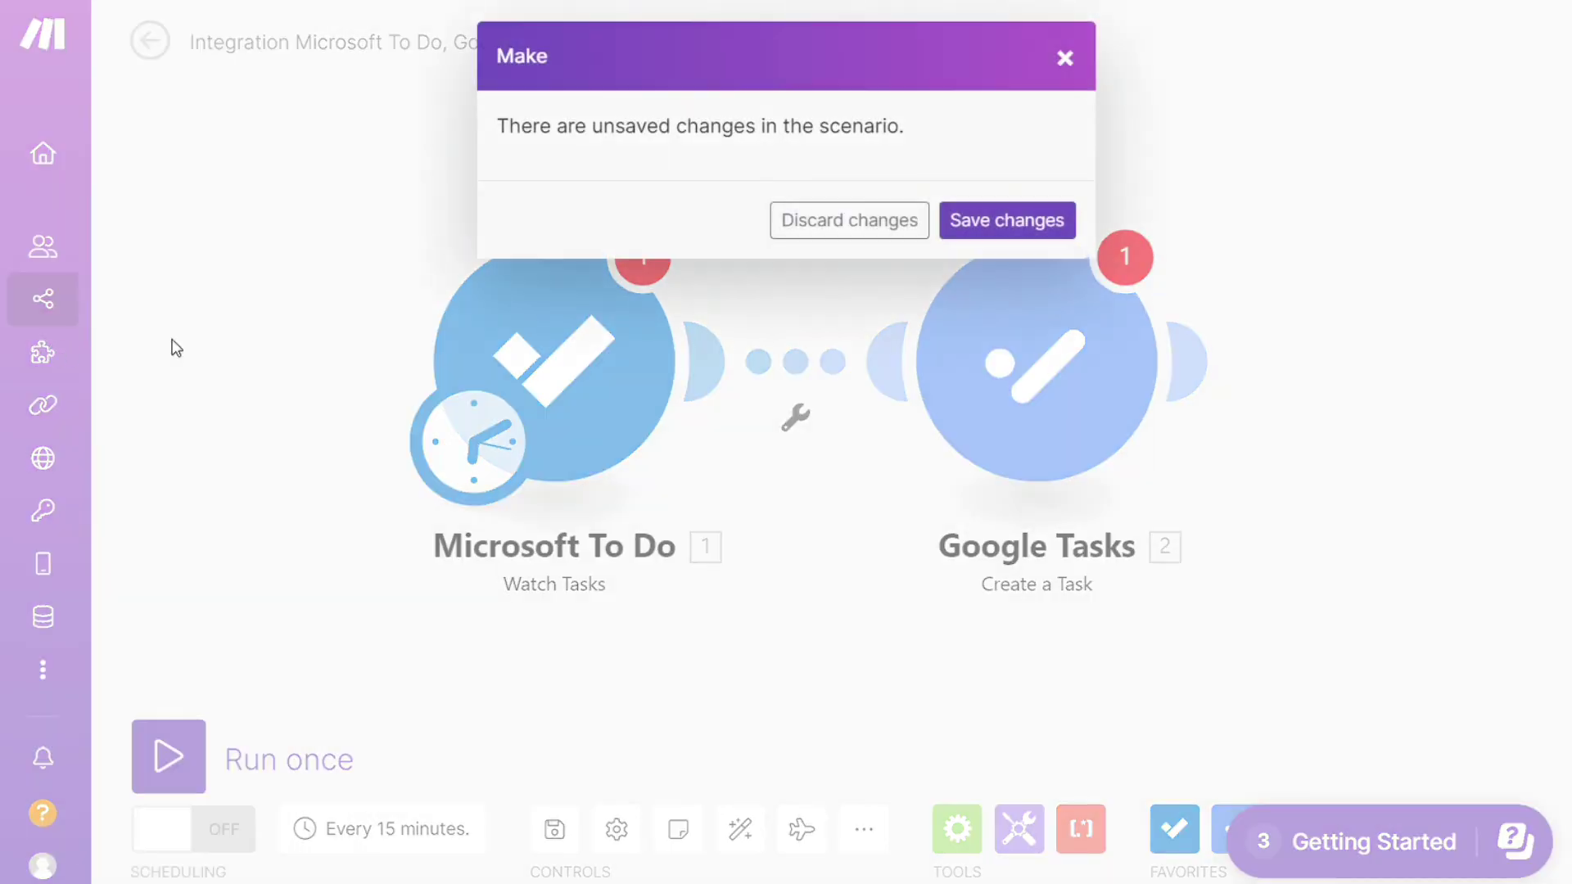
{"action": "left_click", "coordinate": [843, 237]}
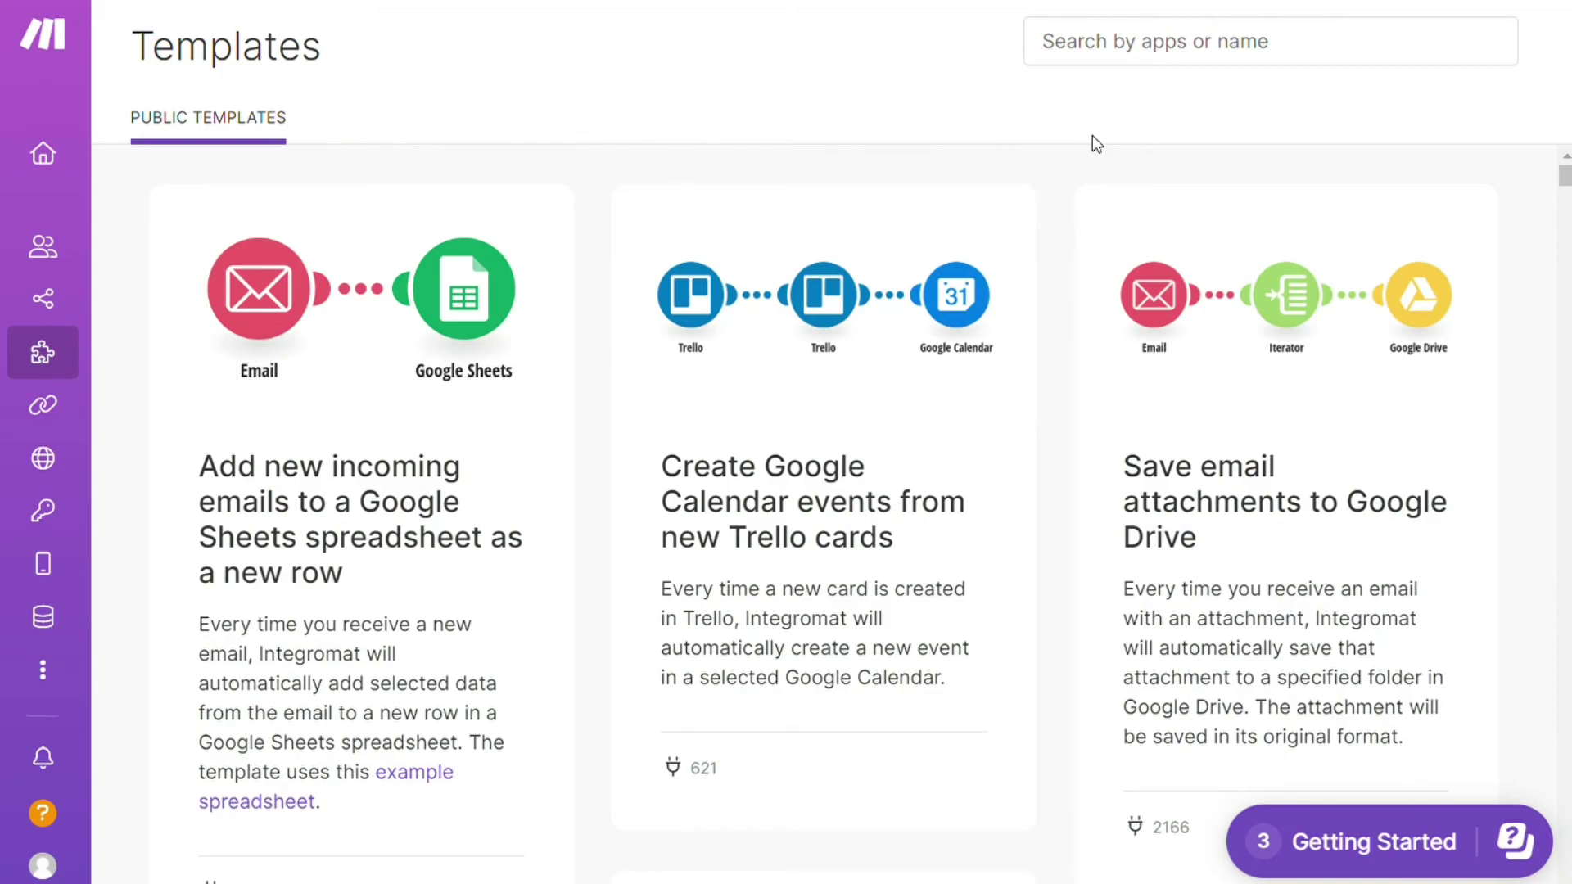
- Search the public templates for 'tasks'
{"action": "left_click_drag", "start_coordinate": [1564, 182], "coordinate": [1564, 274]}
{"action": "scroll", "coordinate": [1375, 60], "scroll_direction": "up", "scroll_amount": 10}
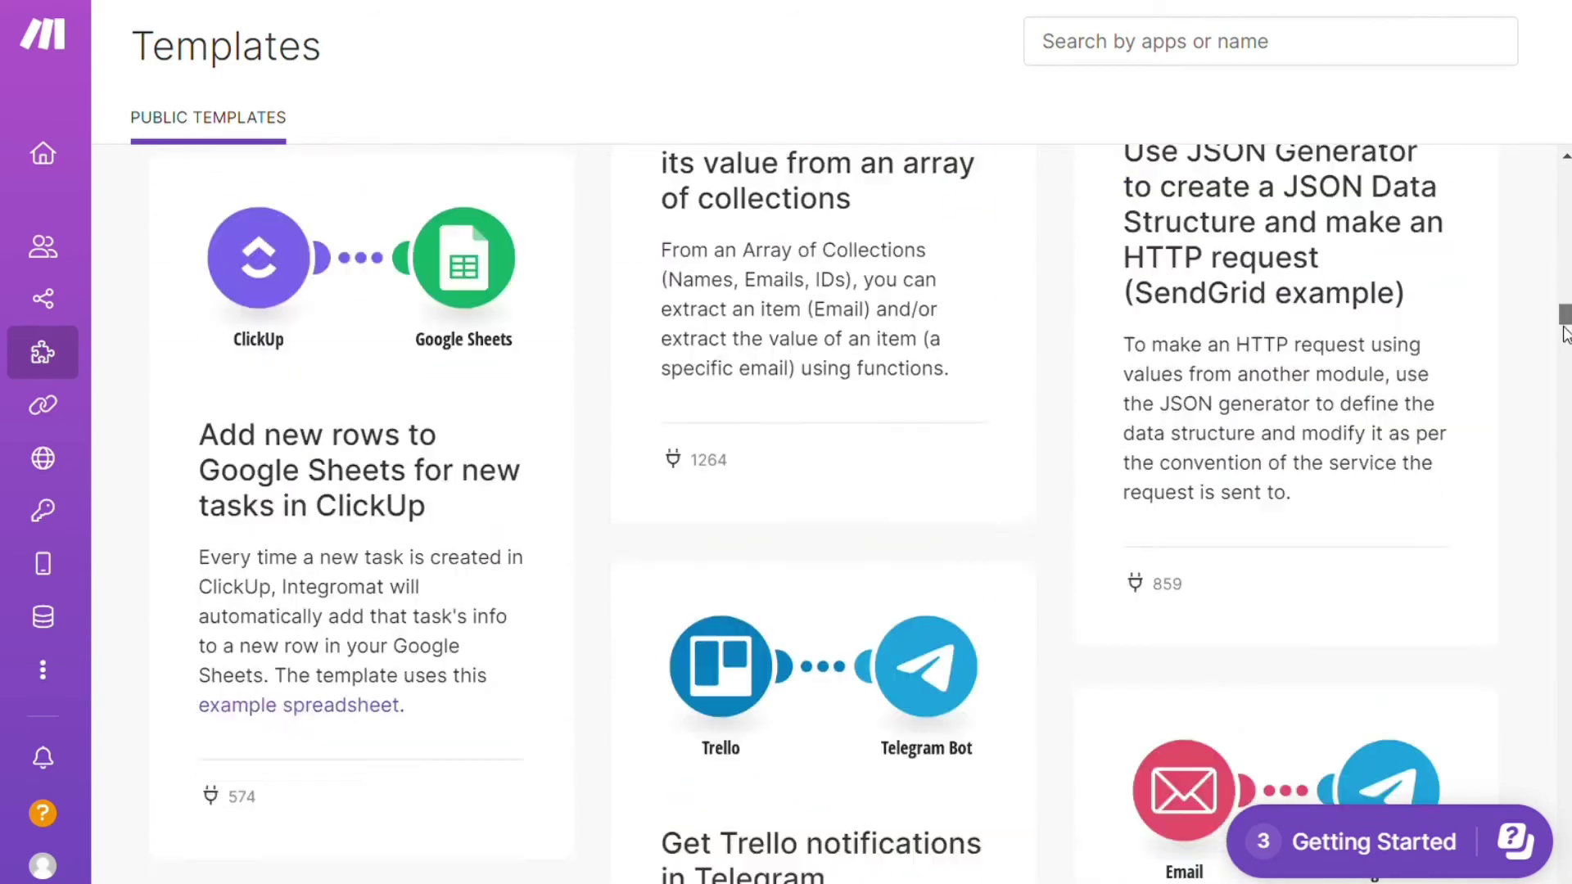
{"action": "left_click", "coordinate": [1368, 56]}
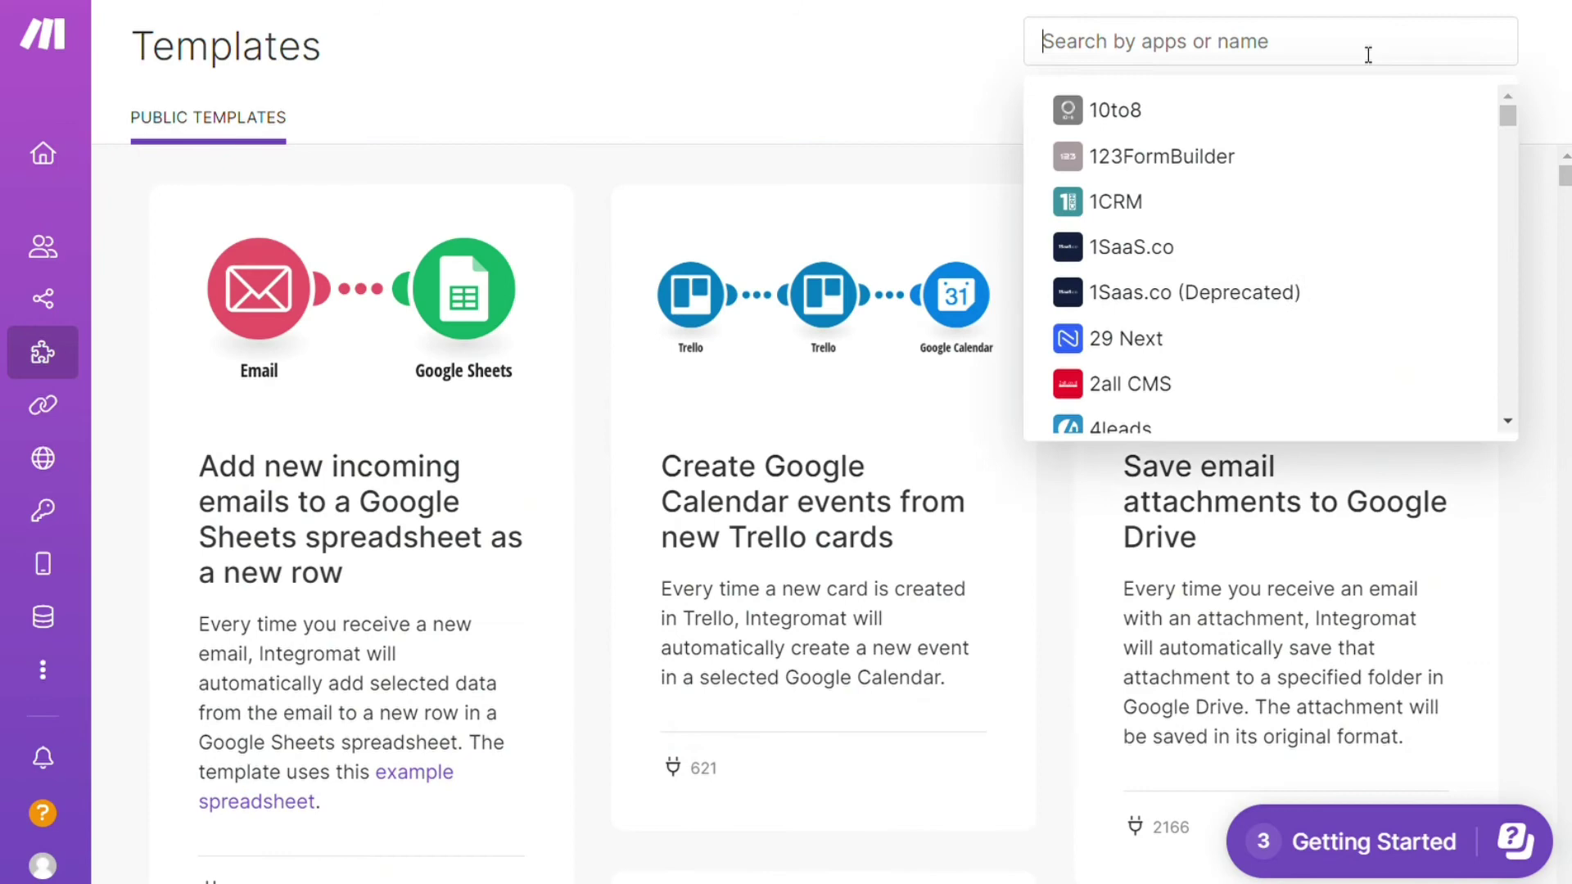
{"action": "type", "text": "tasks"}
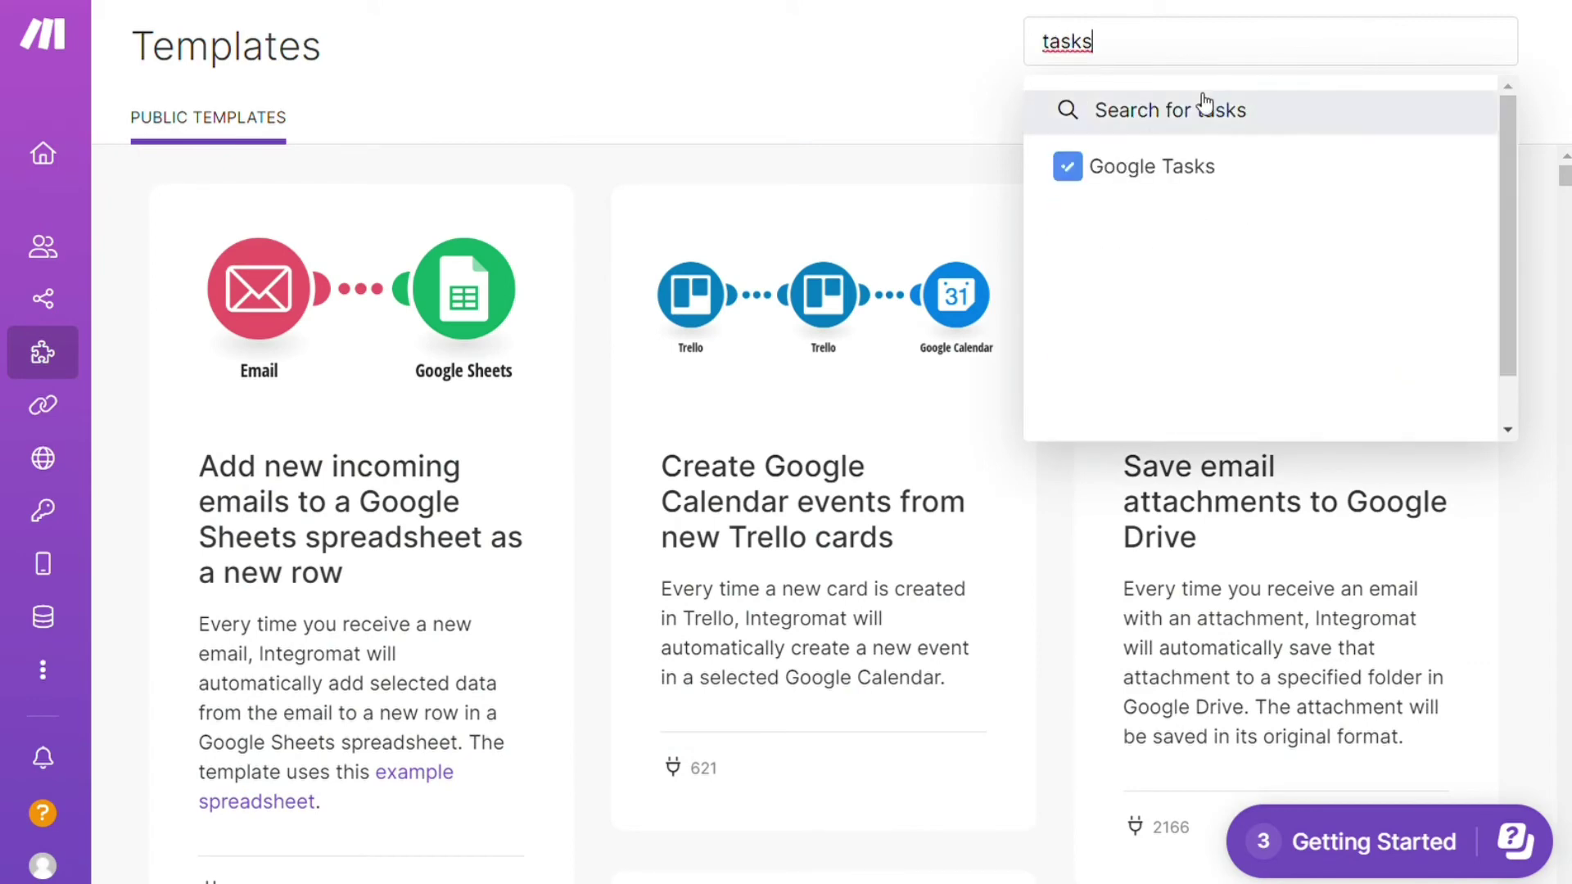
- Filter templates to Google Tasks and open the Teamwork-from-Google-Tasks template
{"action": "left_click", "coordinate": [1143, 165]}
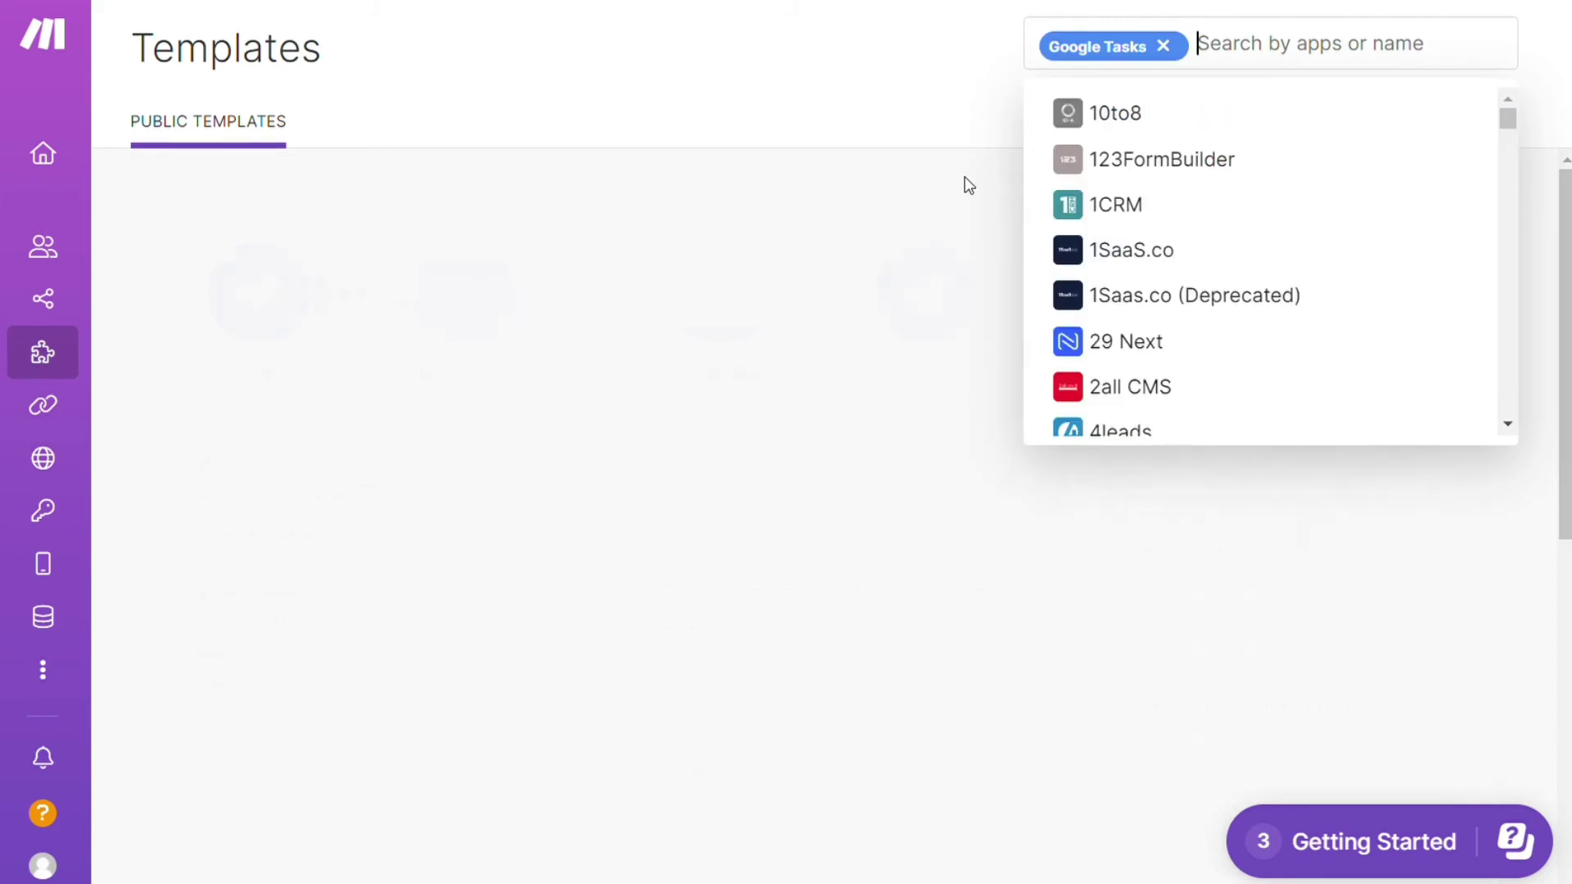
{"action": "left_click", "coordinate": [965, 181]}
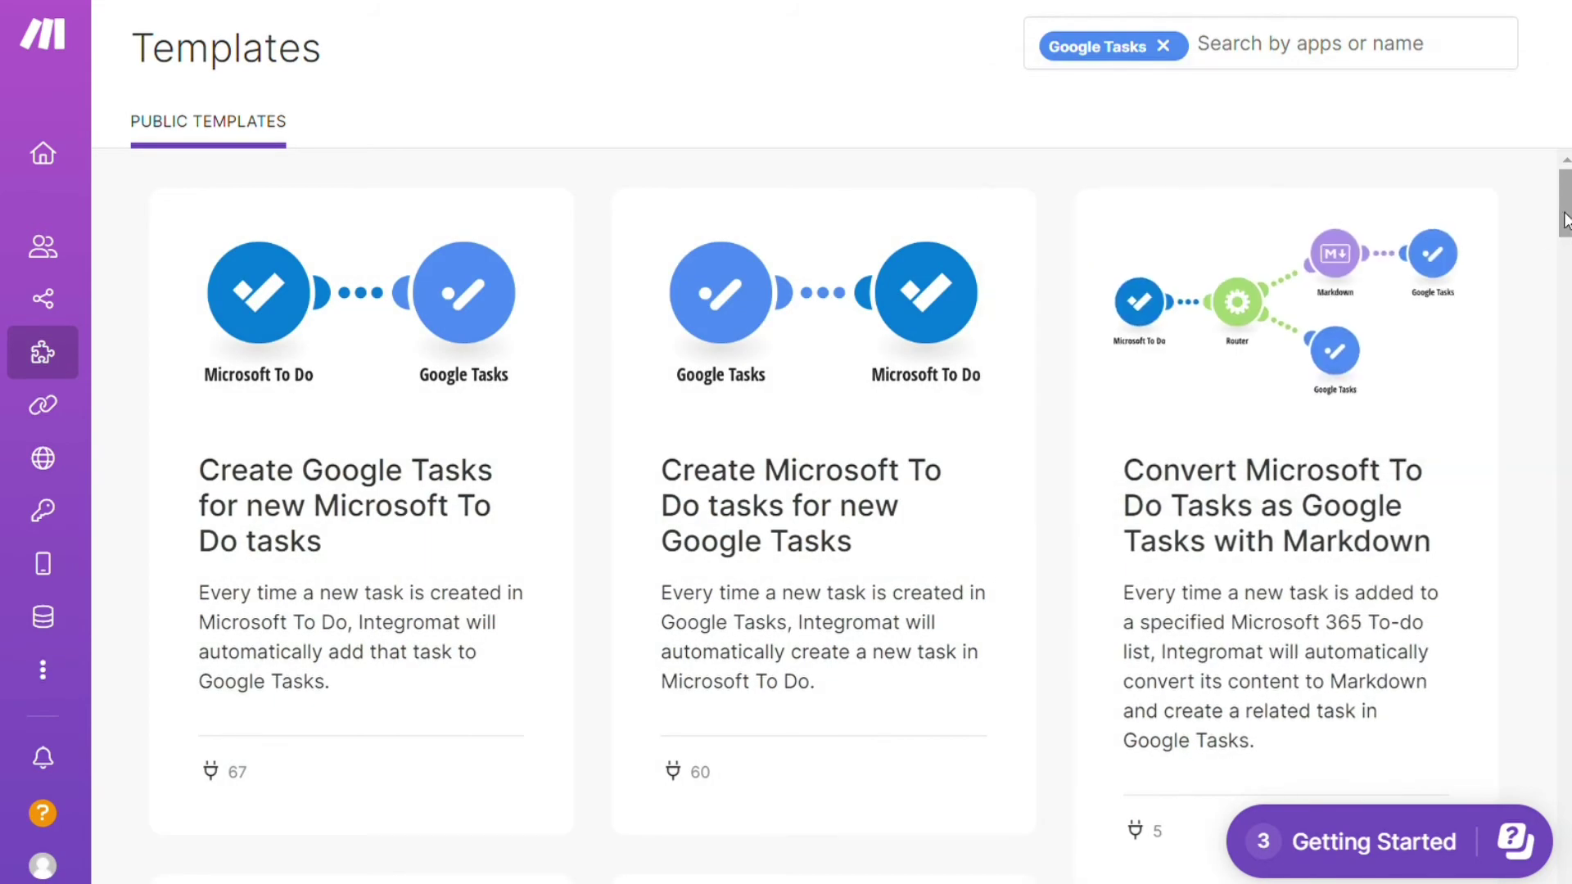
{"action": "left_click_drag", "start_coordinate": [1568, 206], "coordinate": [1554, 379]}
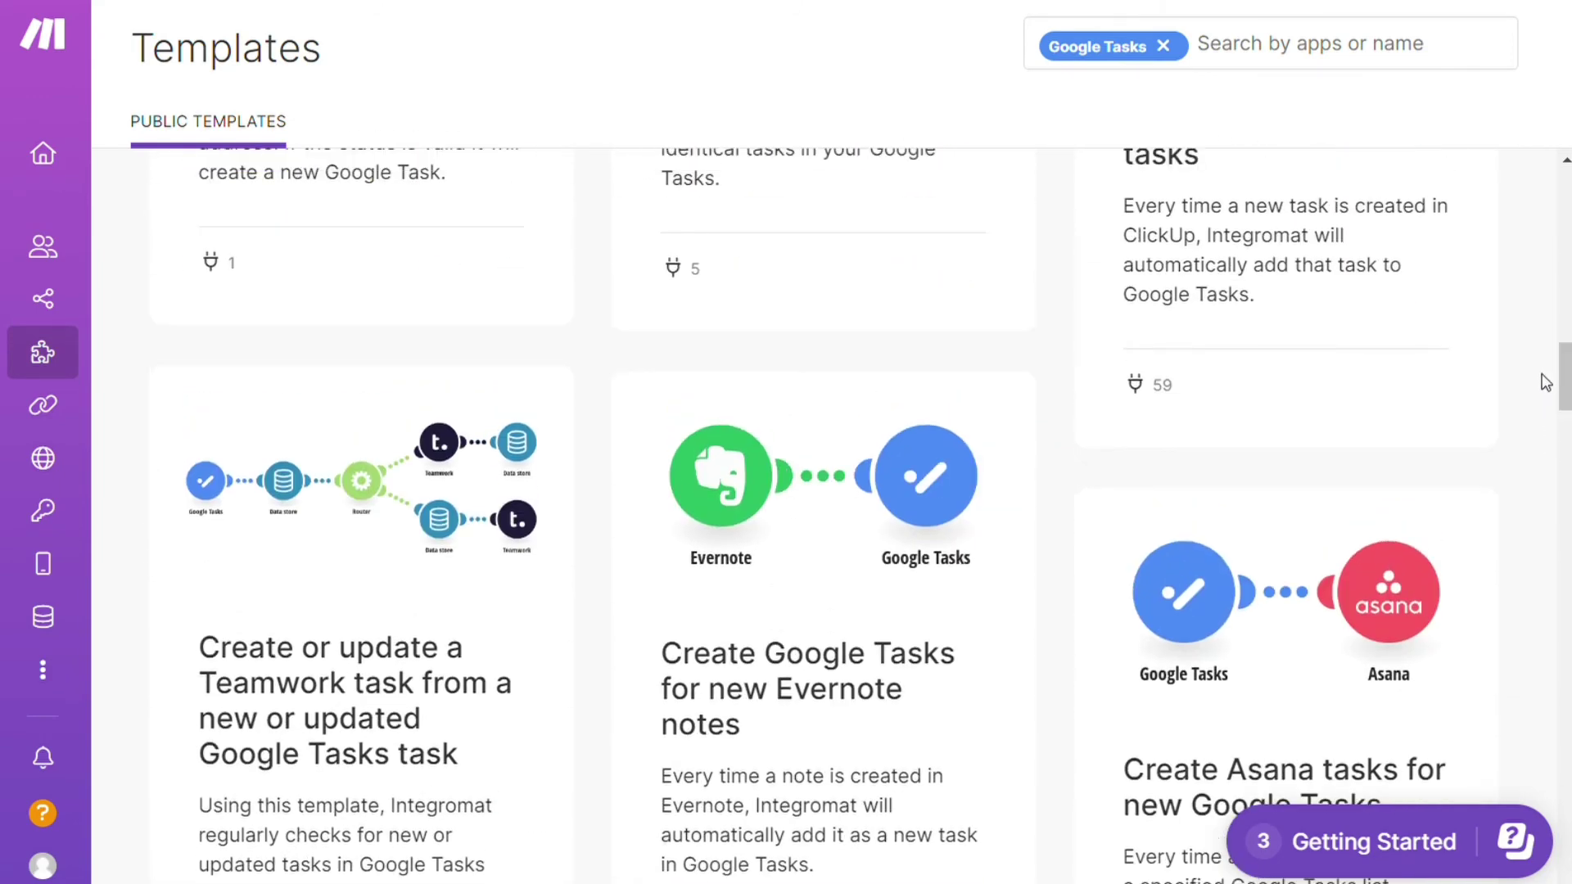
{"action": "left_click", "coordinate": [377, 687]}
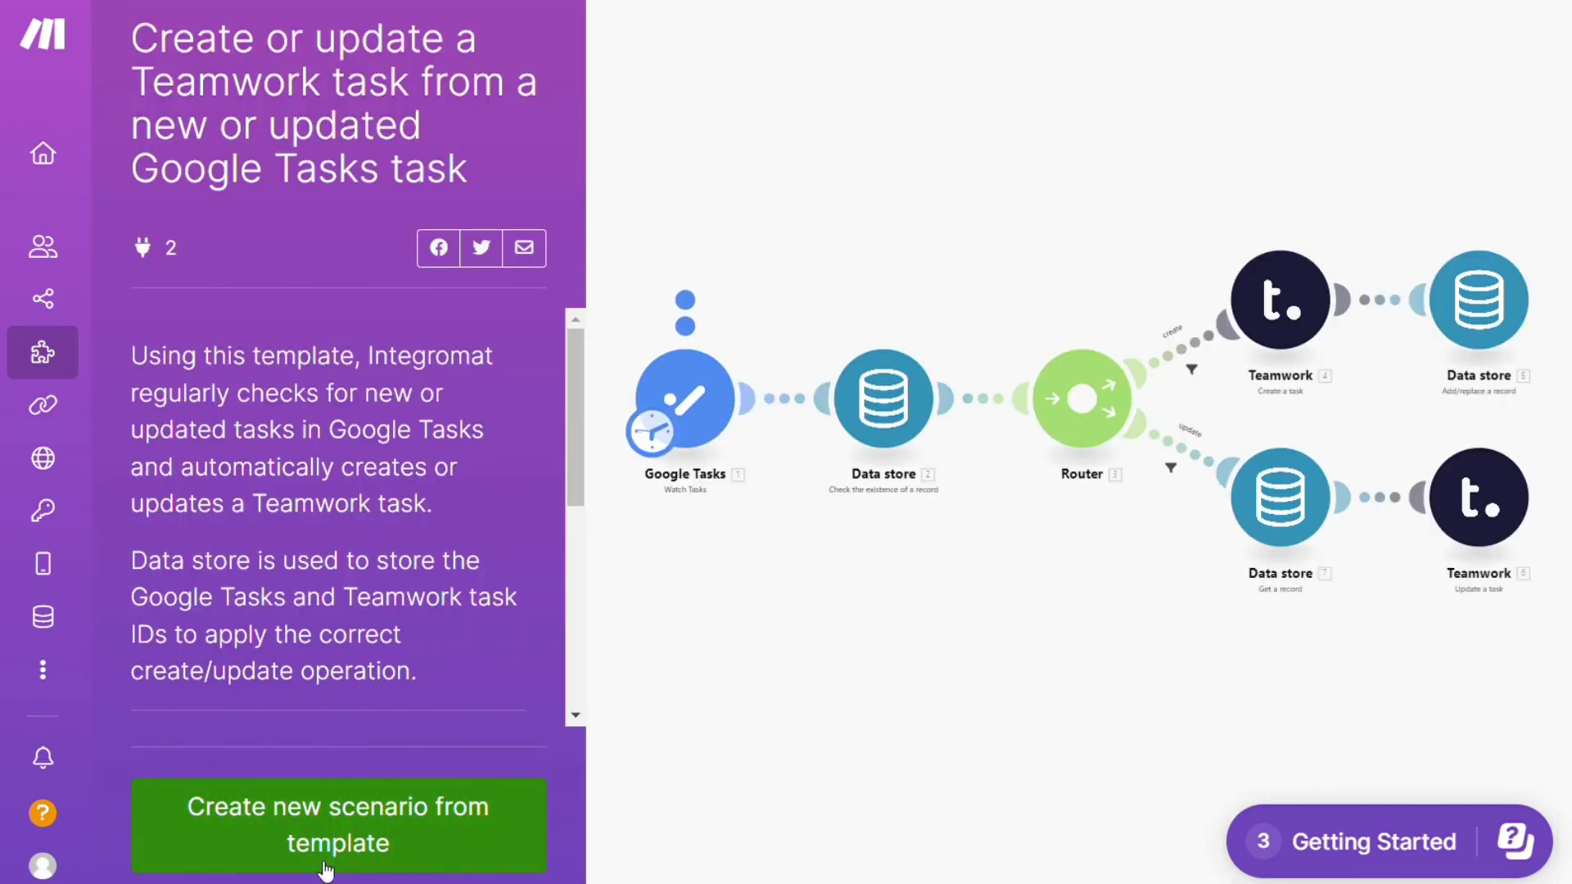
- Return to the Templates list, then open the Help support form at its scenario URL field
{"action": "mouse_move", "coordinate": [71, 375]}
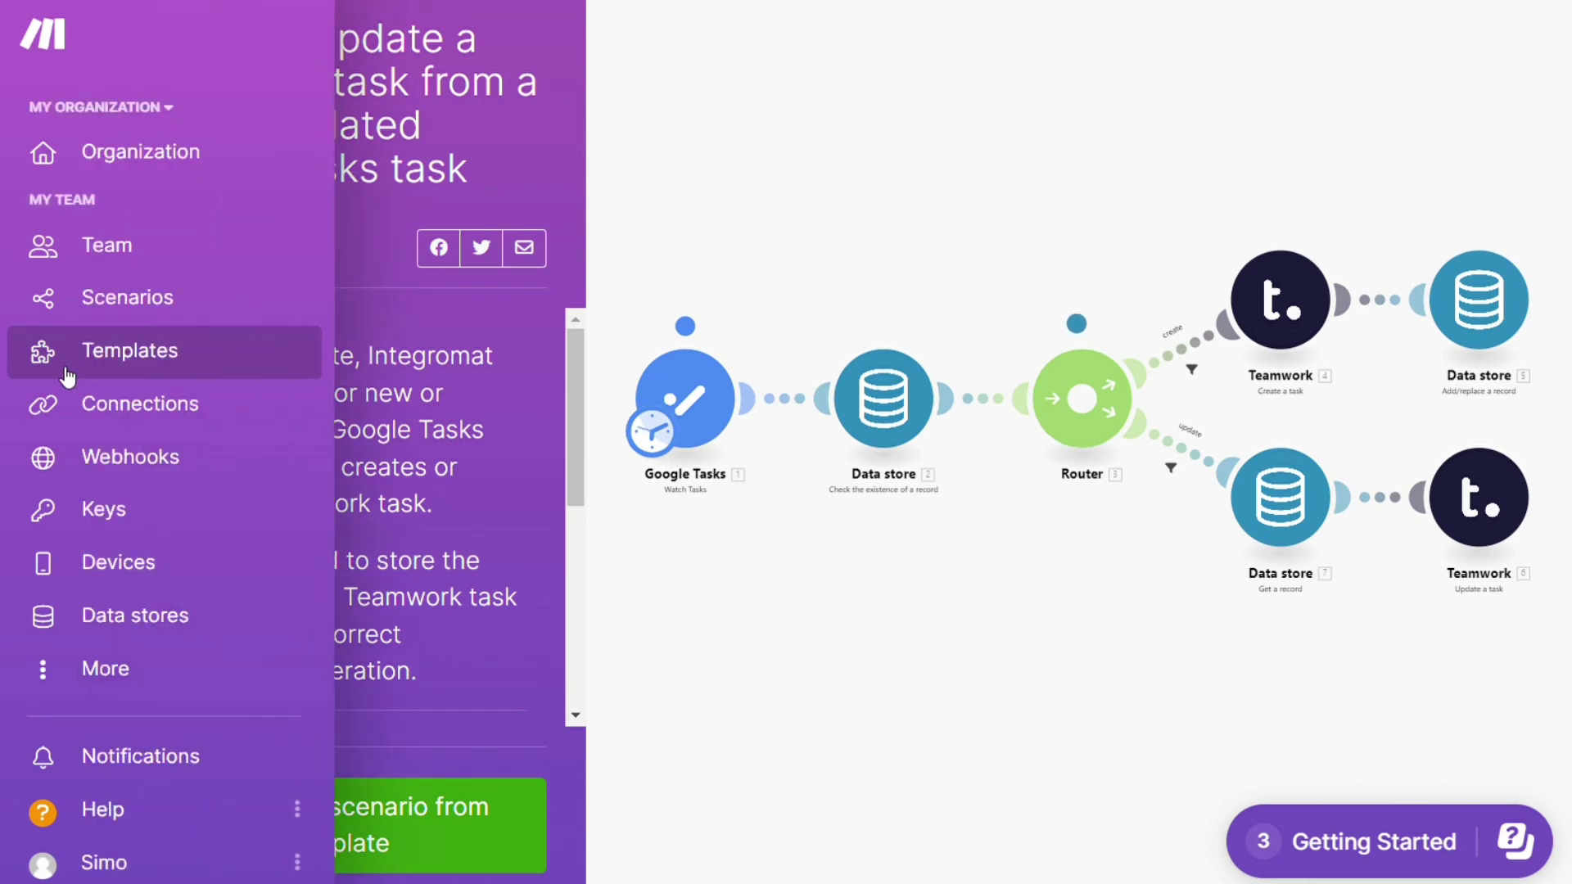
{"action": "left_click", "coordinate": [68, 377]}
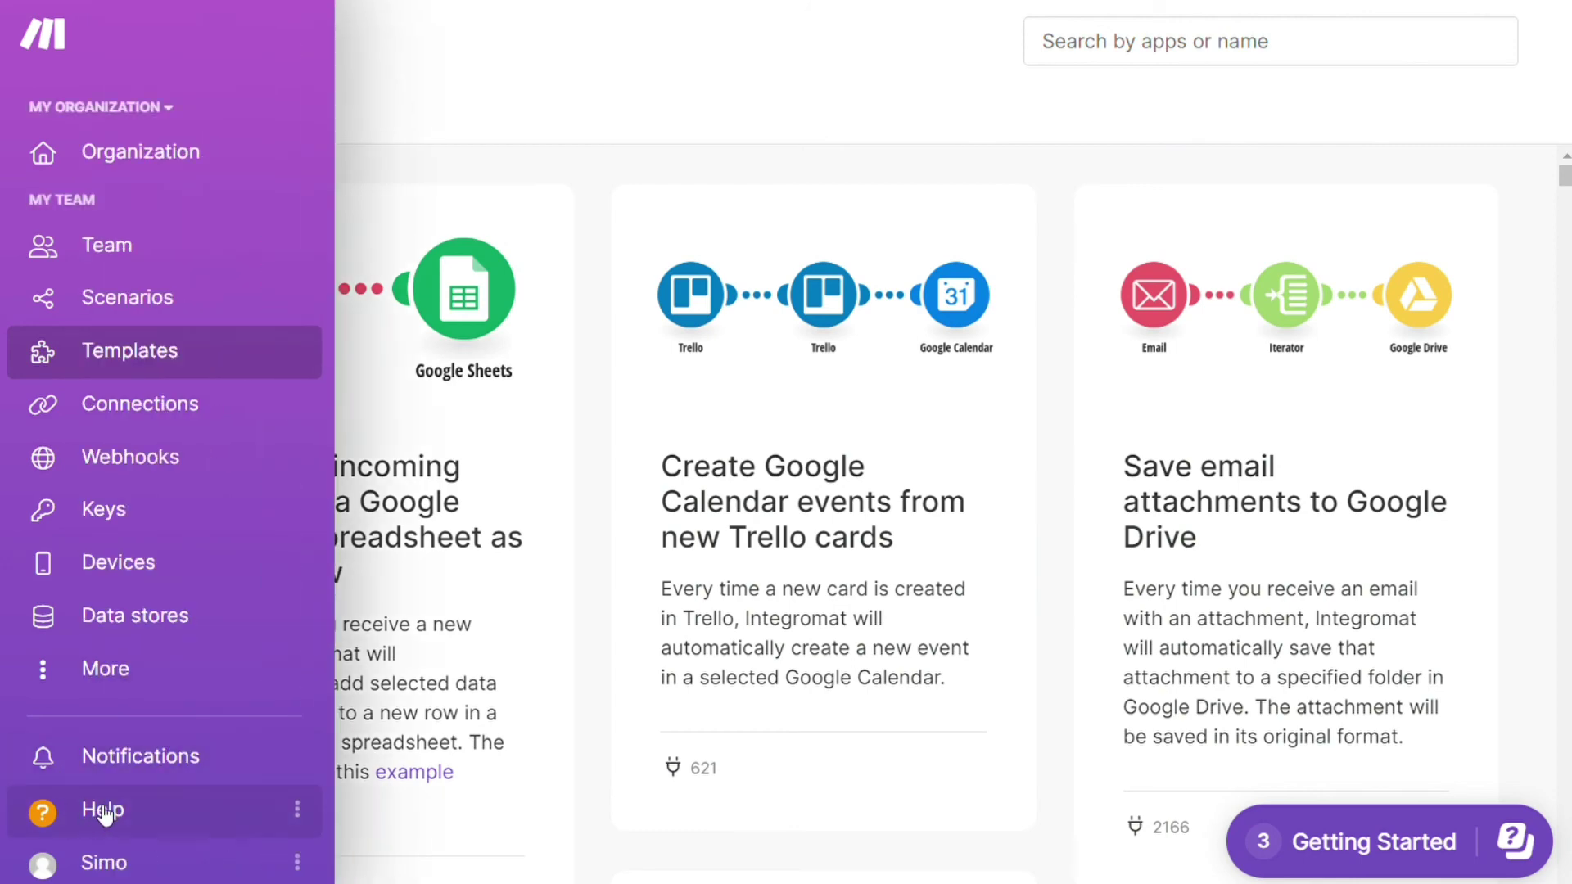
{"action": "left_click", "coordinate": [77, 808]}
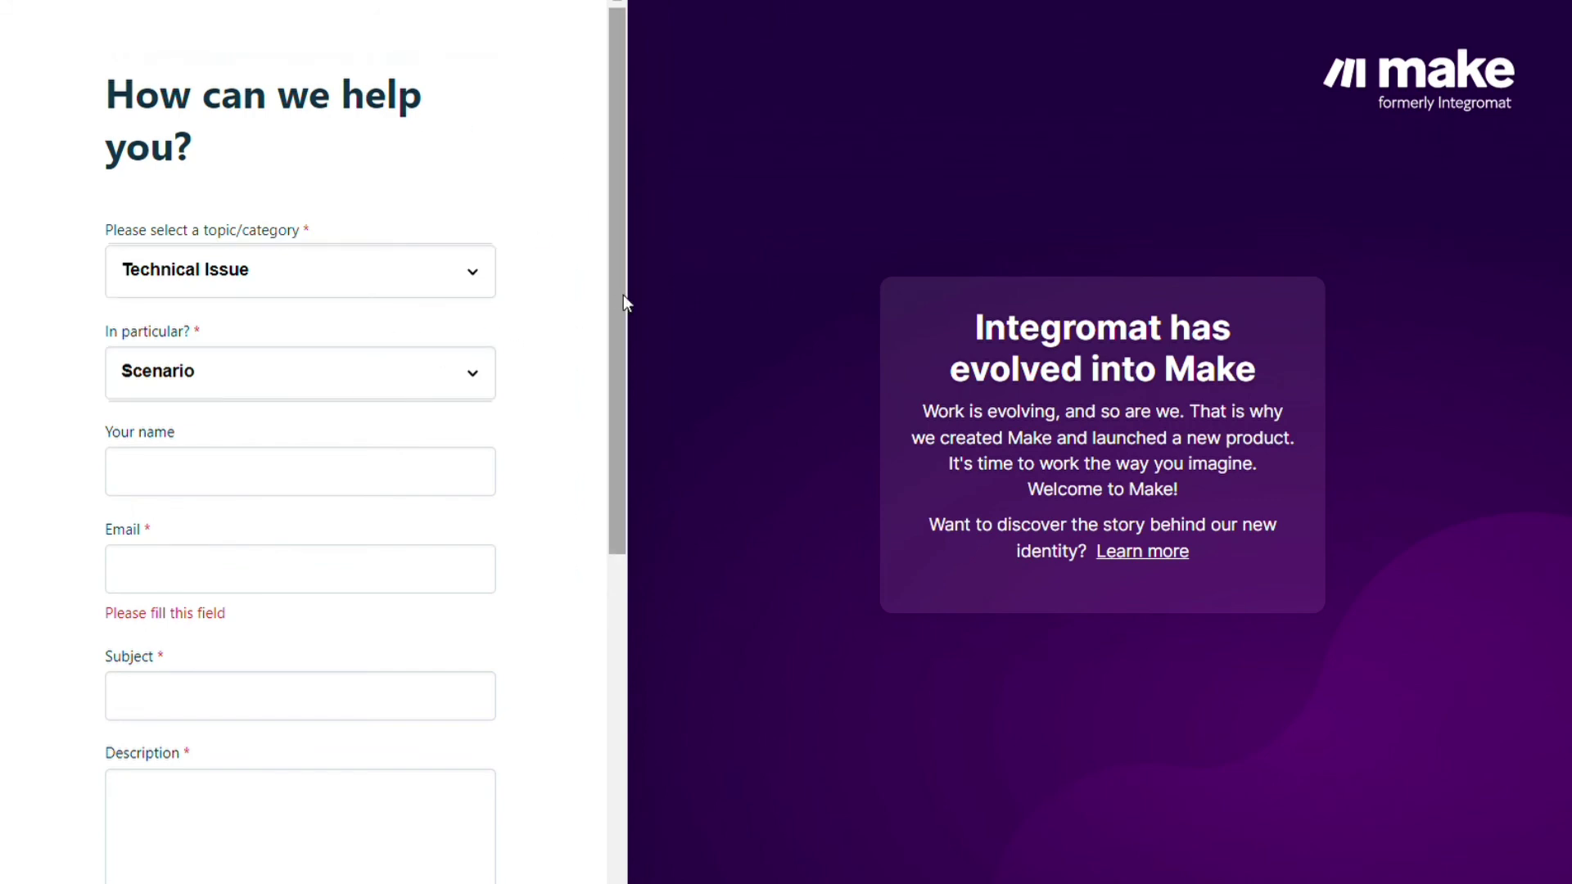
{"action": "left_click_drag", "start_coordinate": [622, 294], "coordinate": [622, 636]}
{"action": "left_click", "coordinate": [435, 451]}
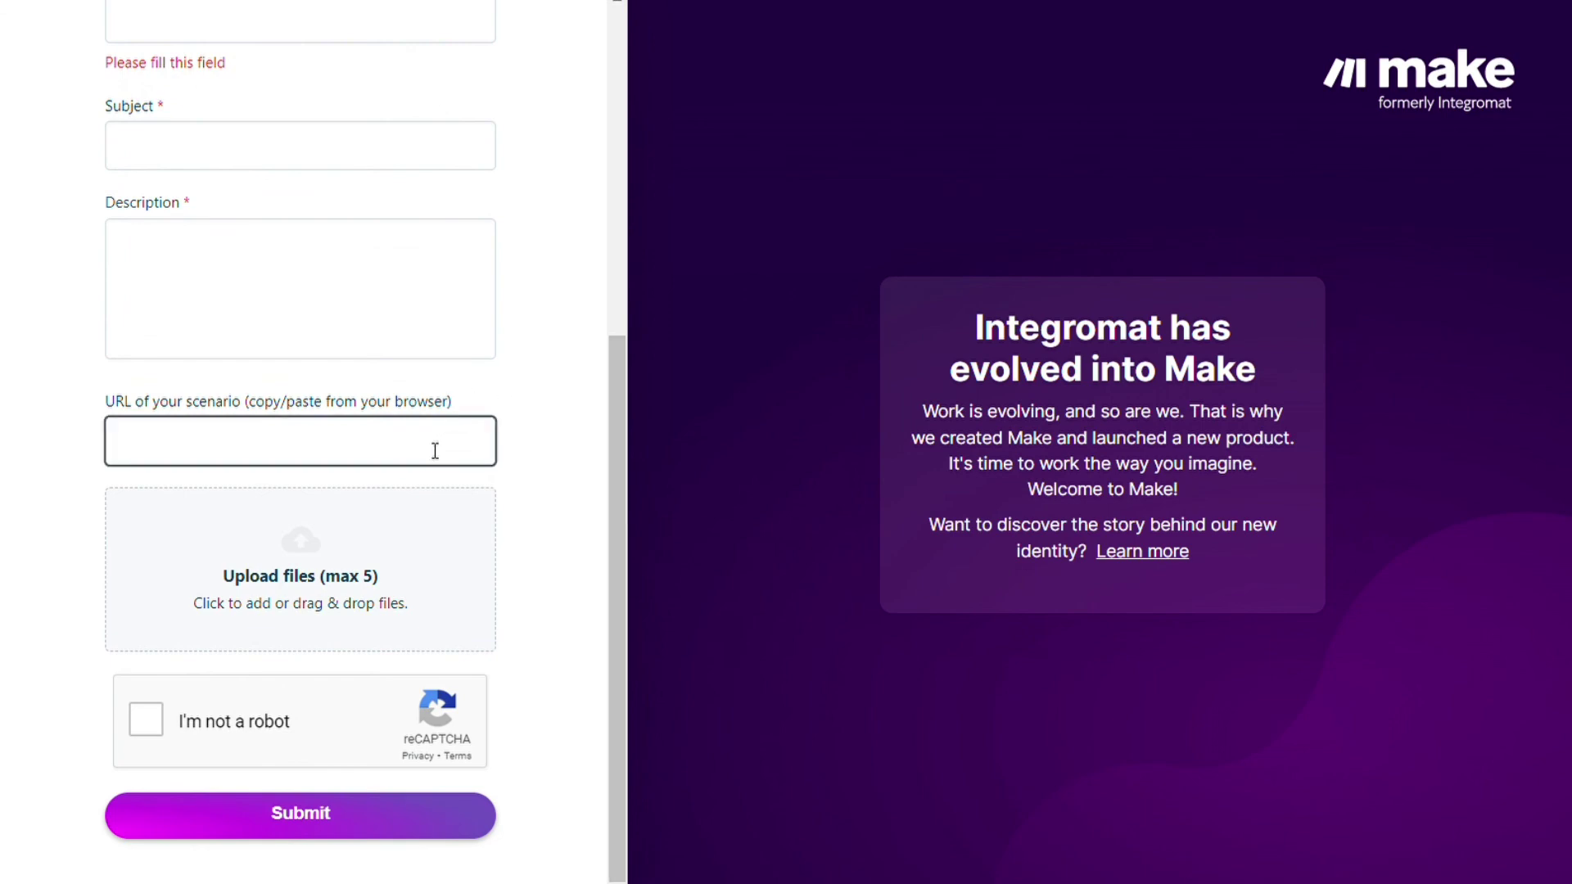